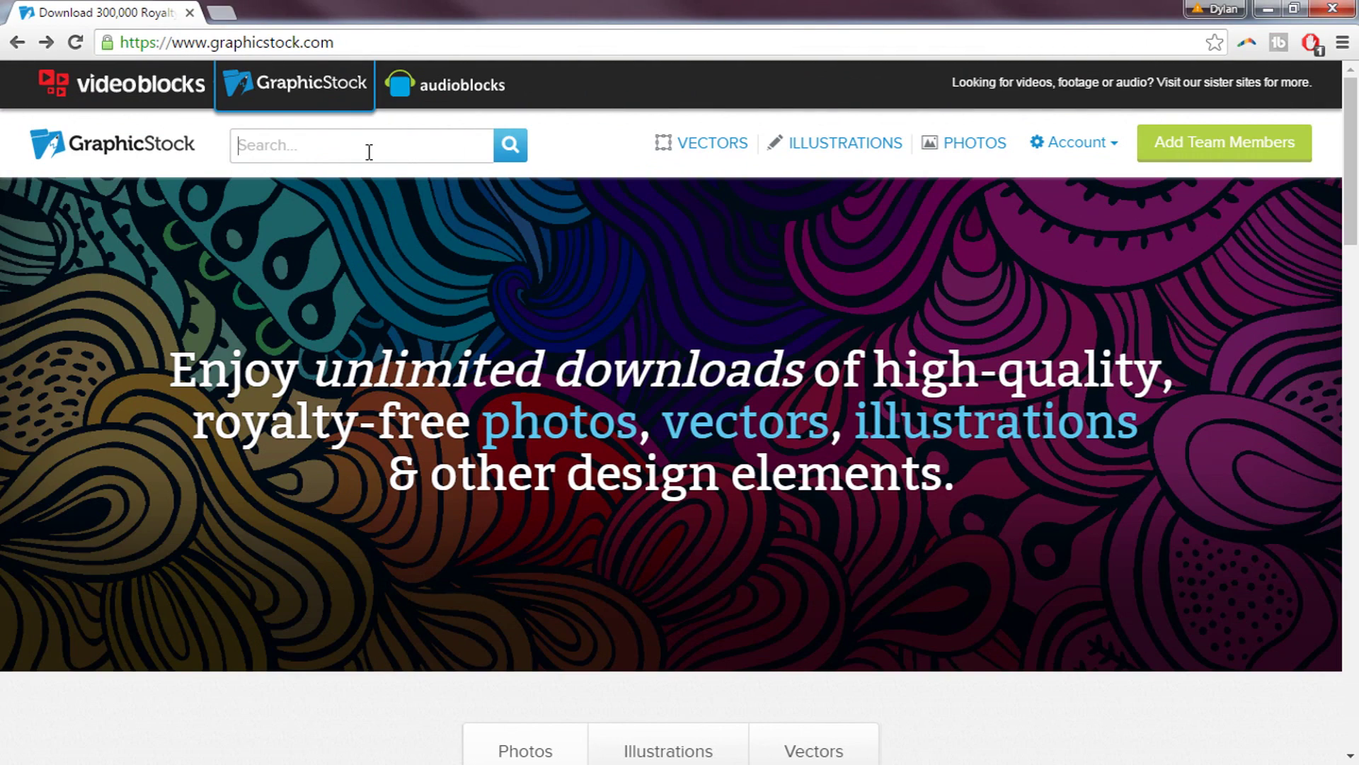
Search the stock image library for winter
type("win")
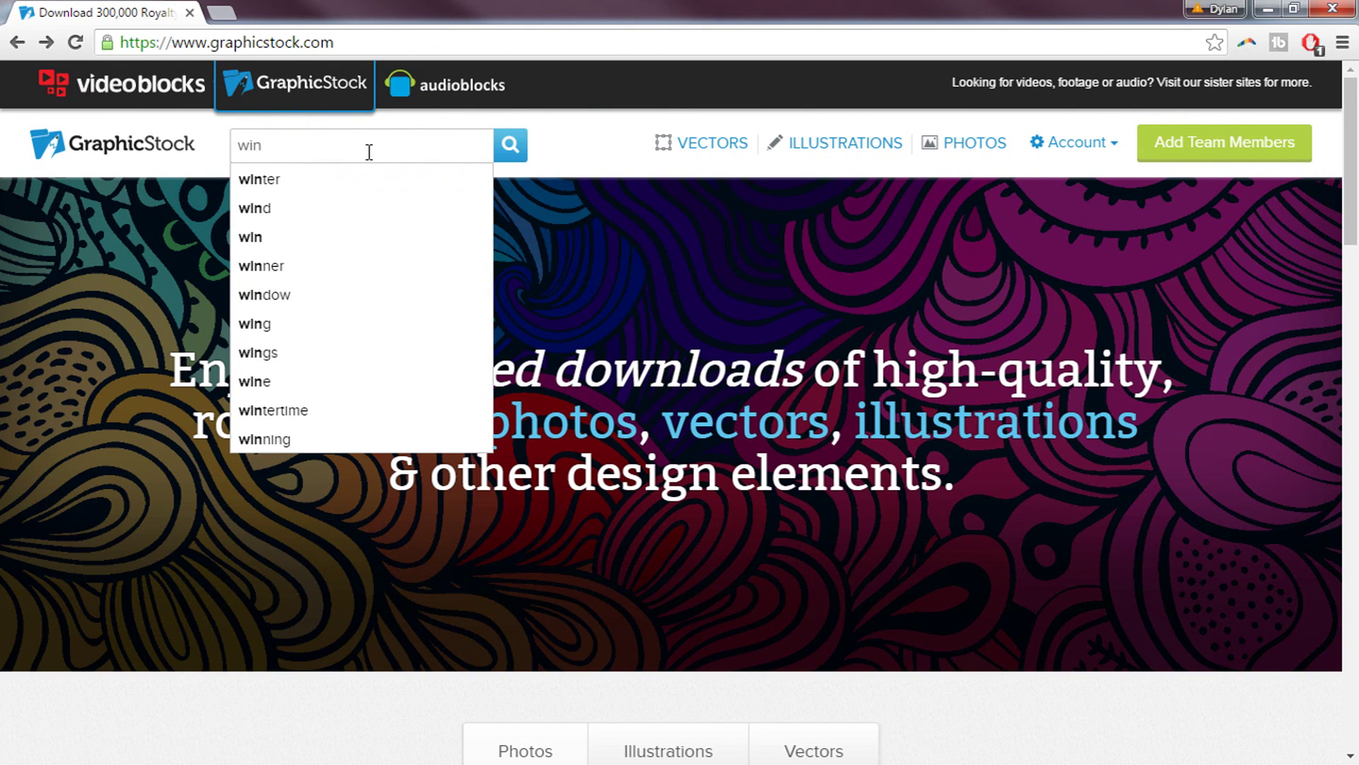
type("ter")
key("Return")
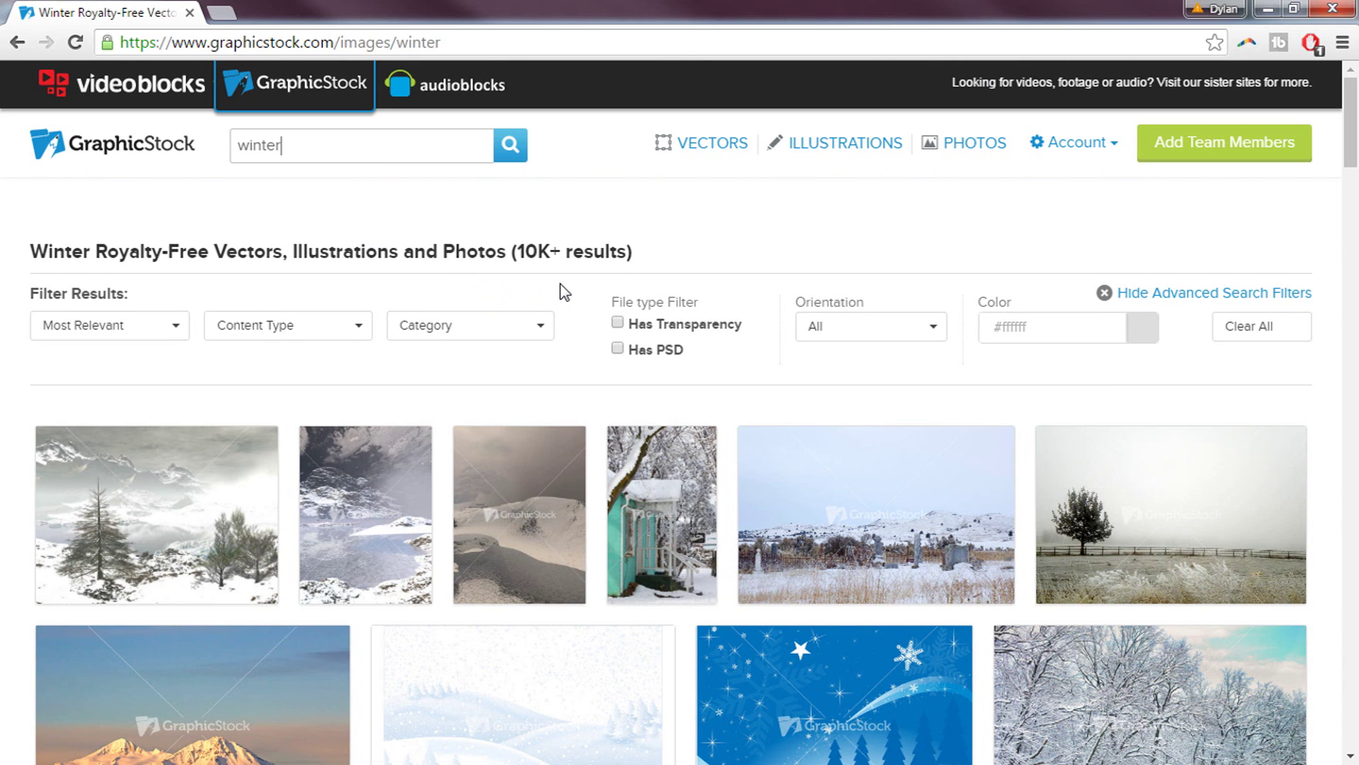
Browse the winter search results for a suitable snowy background image
scroll(559, 283, "down", 6)
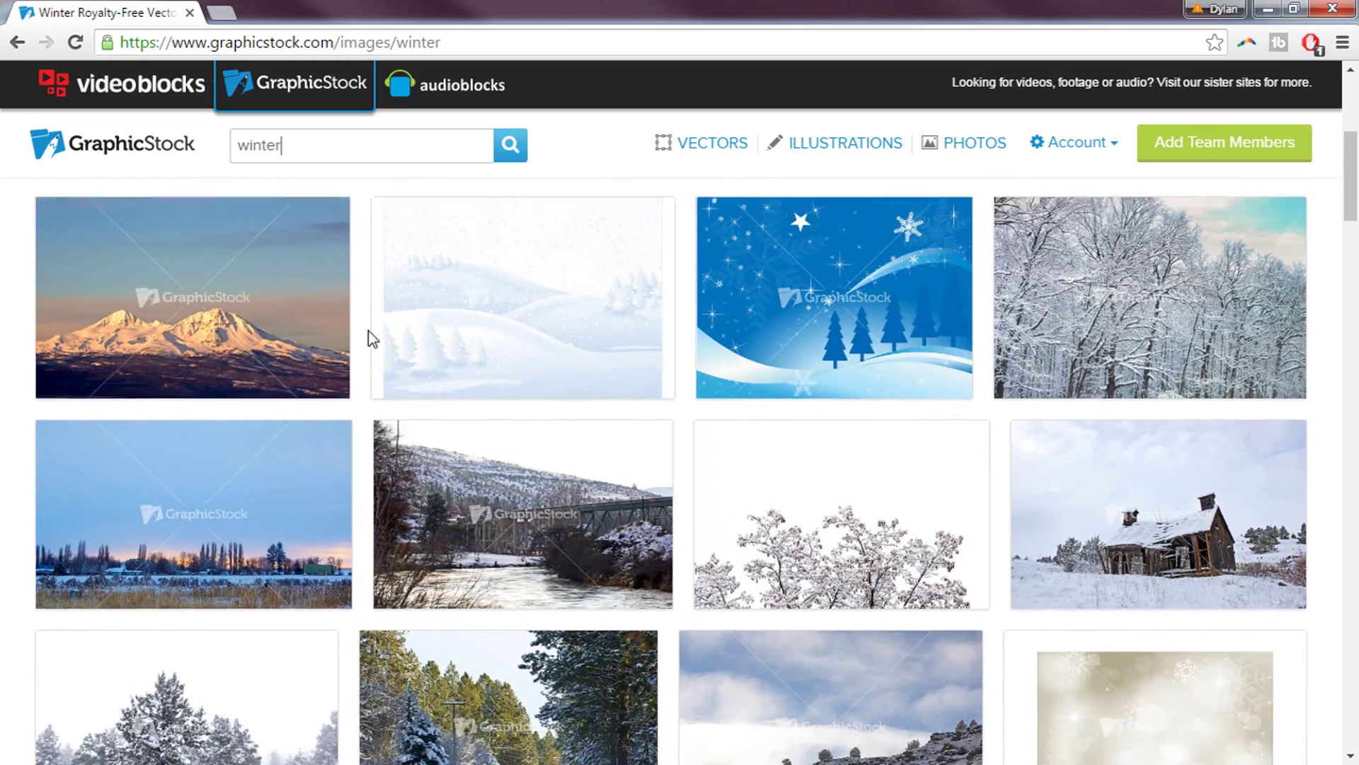
scroll(597, 350, "down", 4)
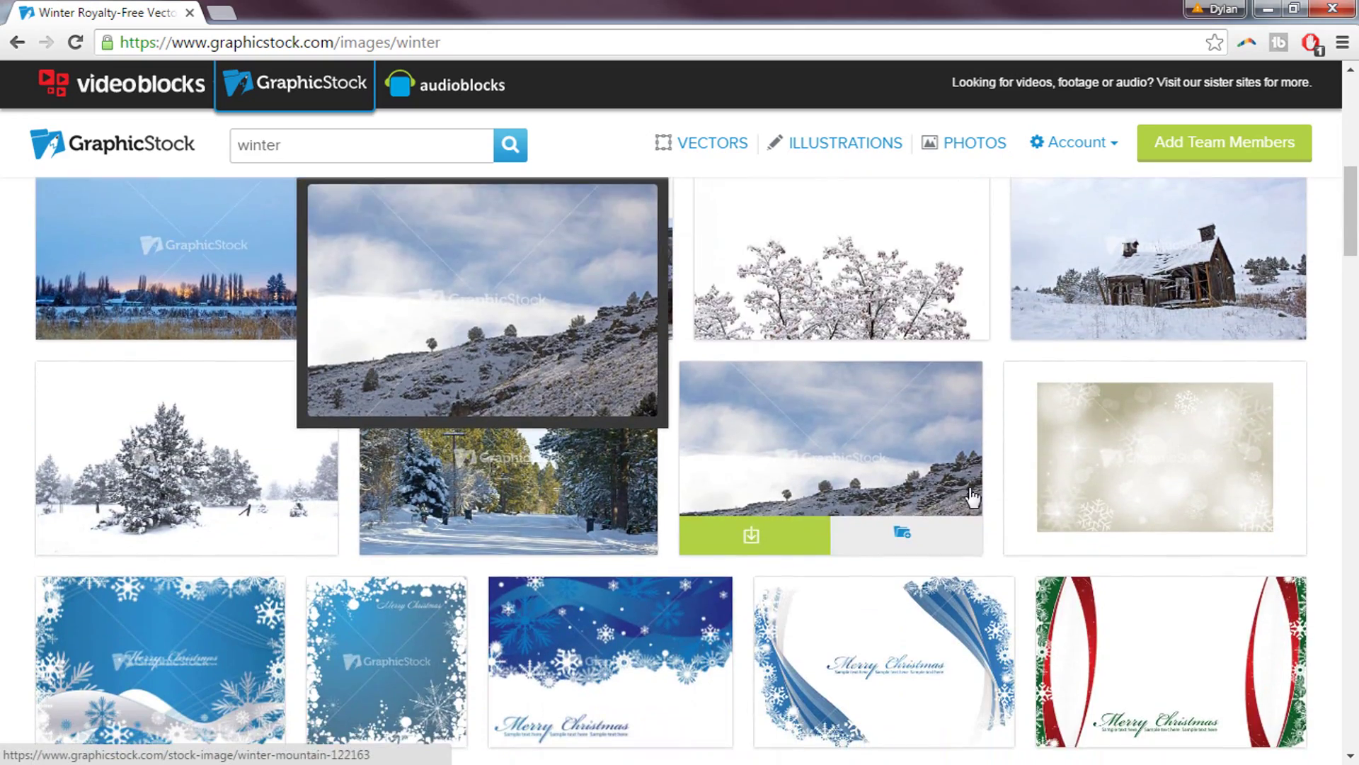
scroll(973, 498, "down", 3)
scroll(1012, 503, "down", 3)
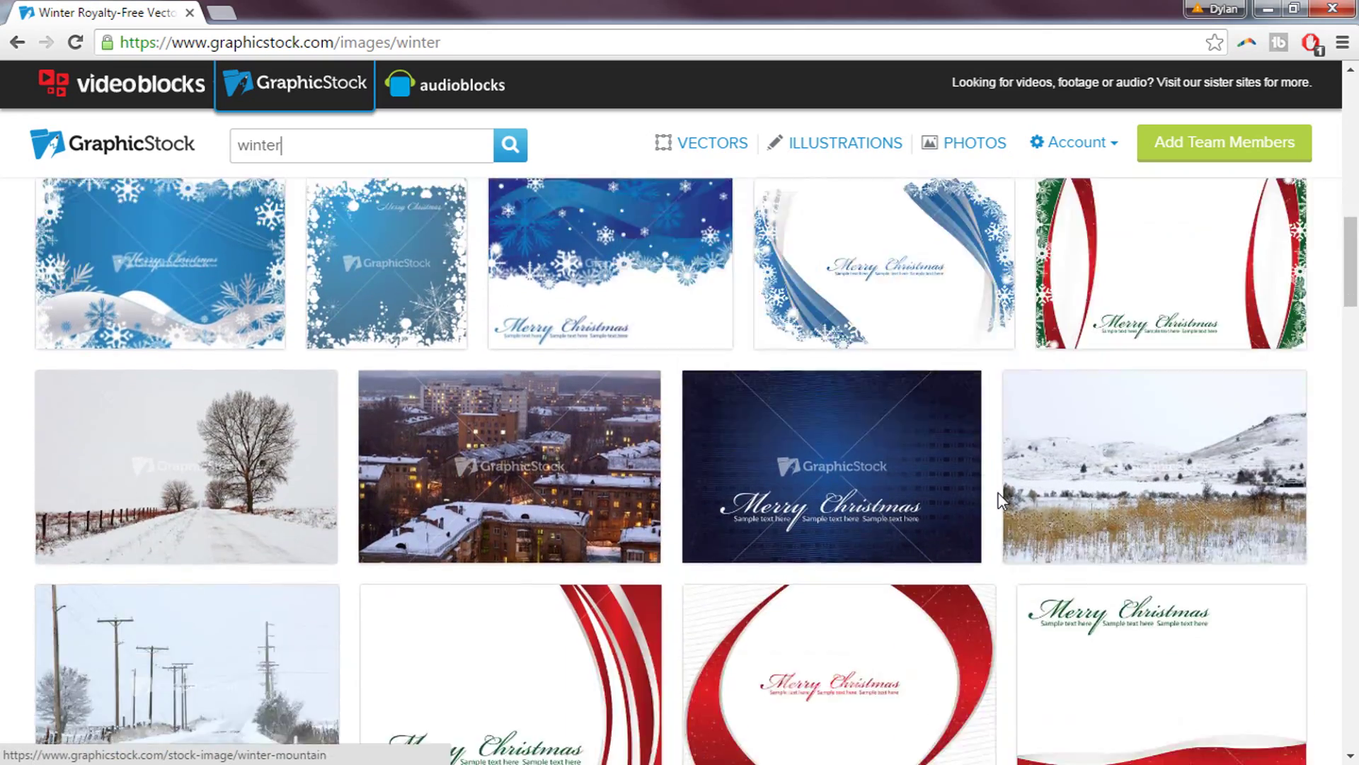
key("Home")
scroll(759, 400, "down", 1)
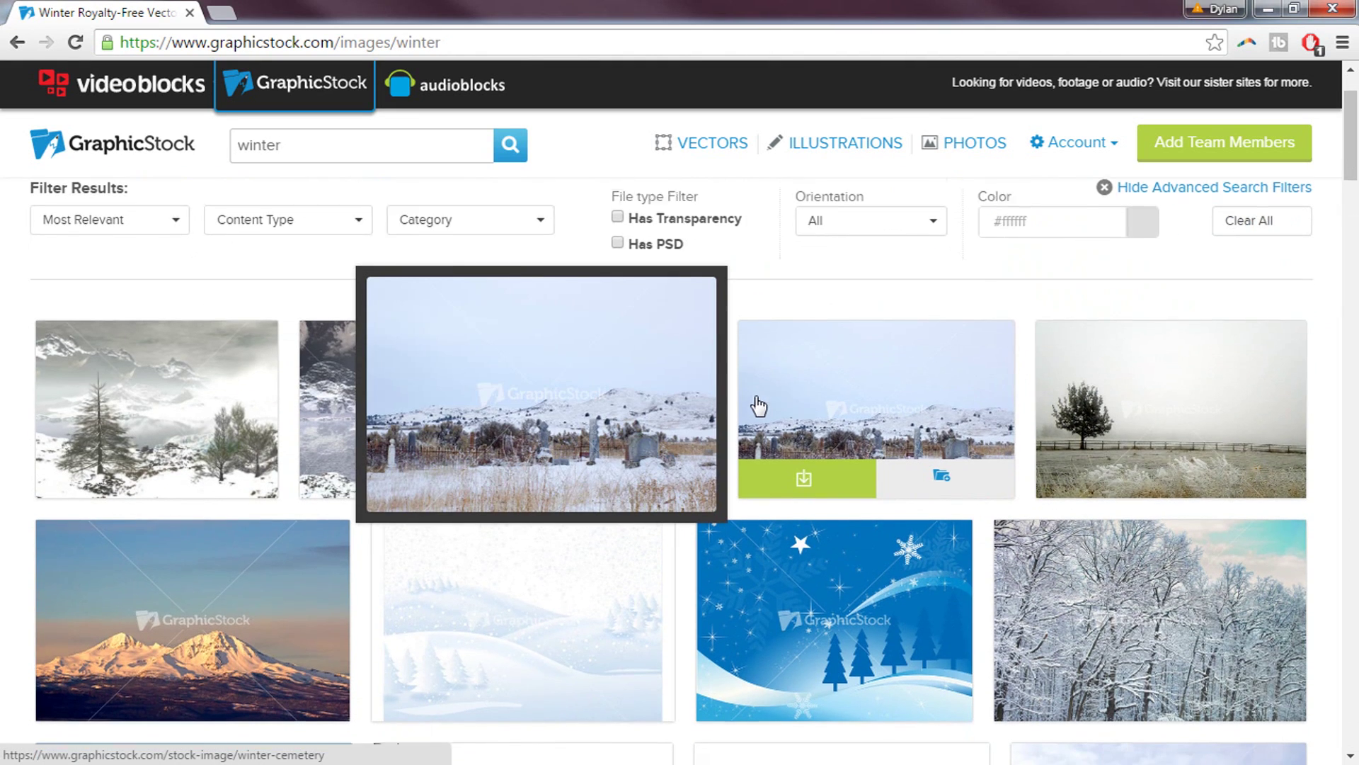
scroll(757, 405, "down", 3)
mouse_move(752, 404)
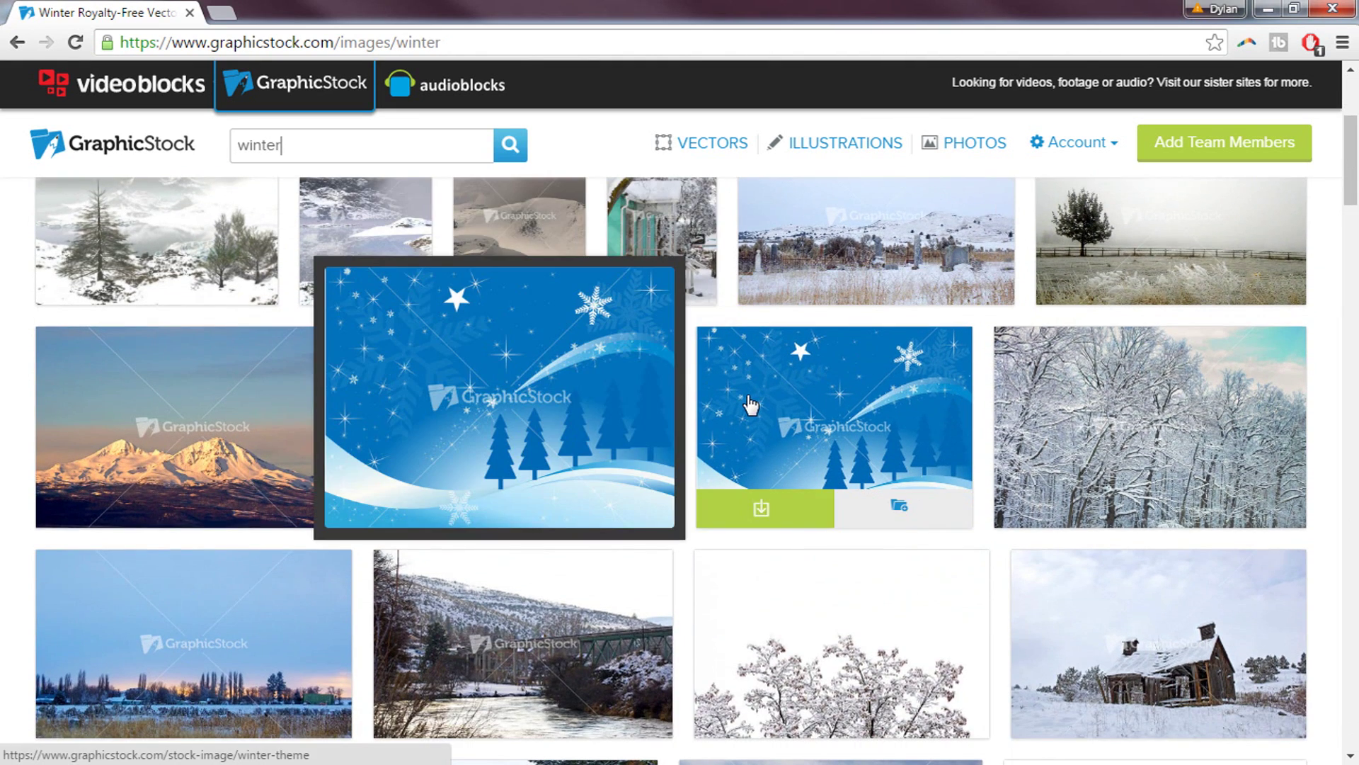
scroll(752, 404, "down", 1)
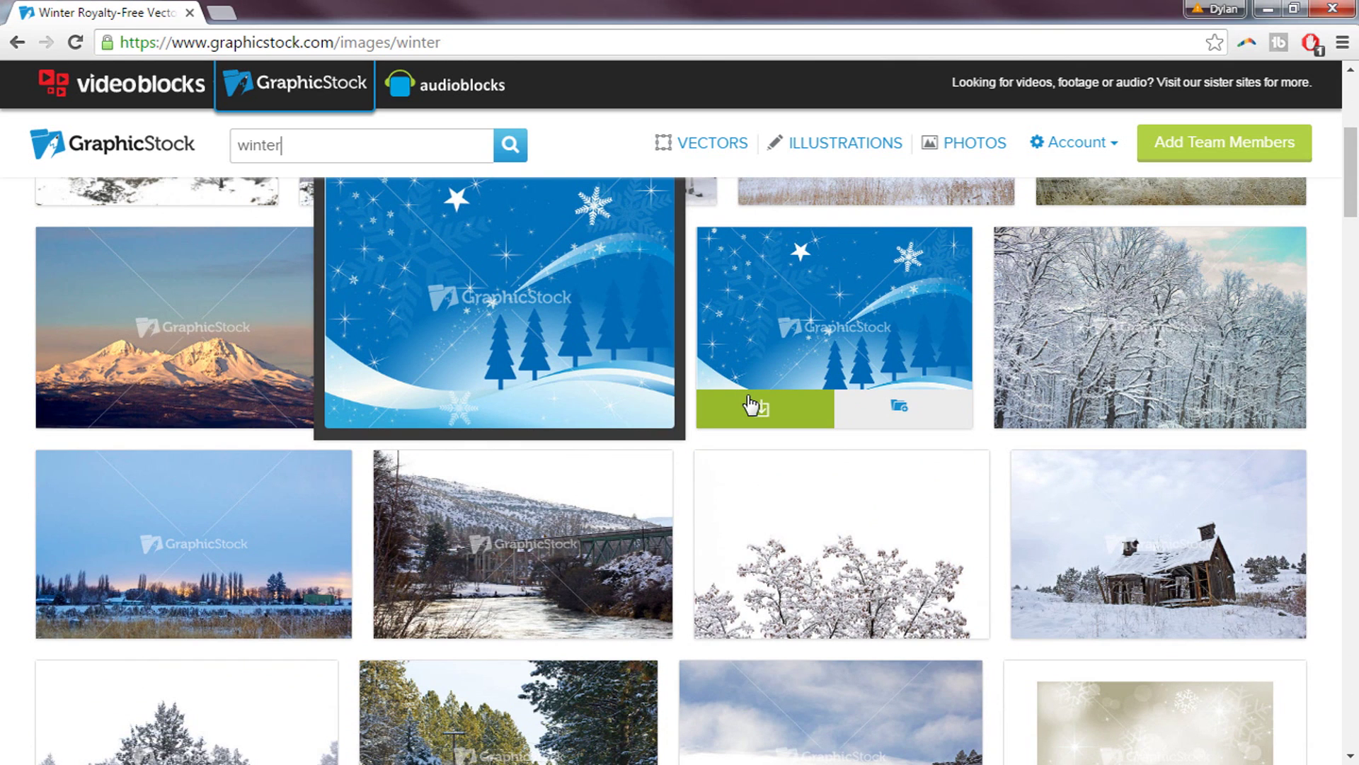
scroll(752, 405, "down", 1)
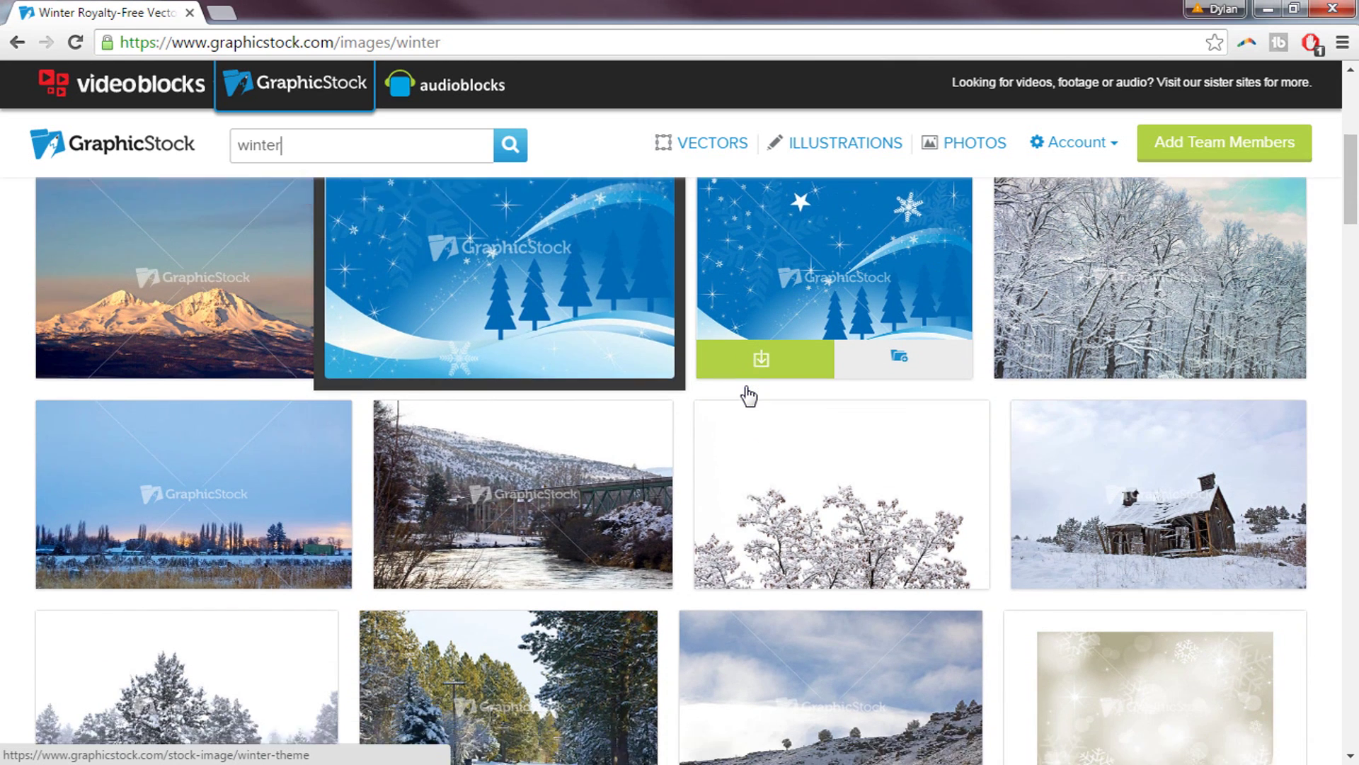
scroll(748, 400, "down", 1)
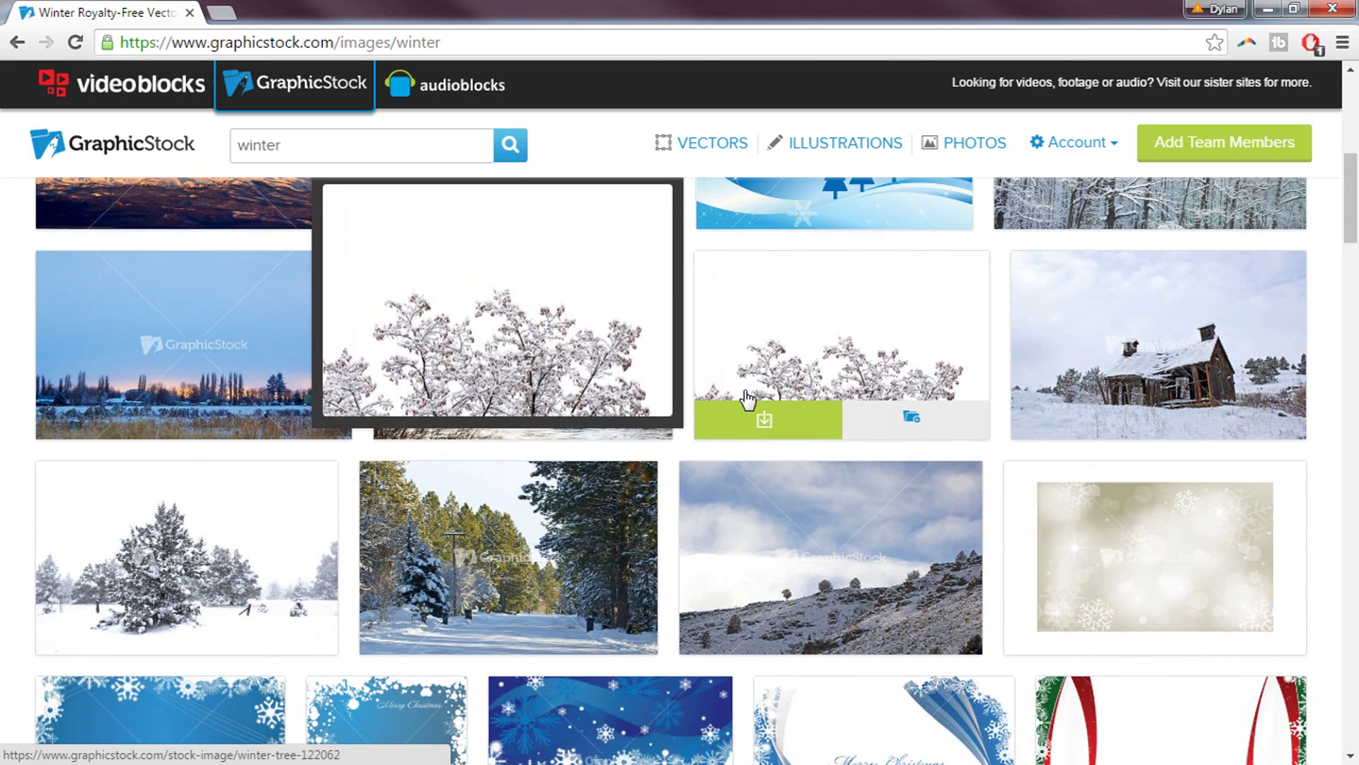
scroll(749, 400, "down", 1)
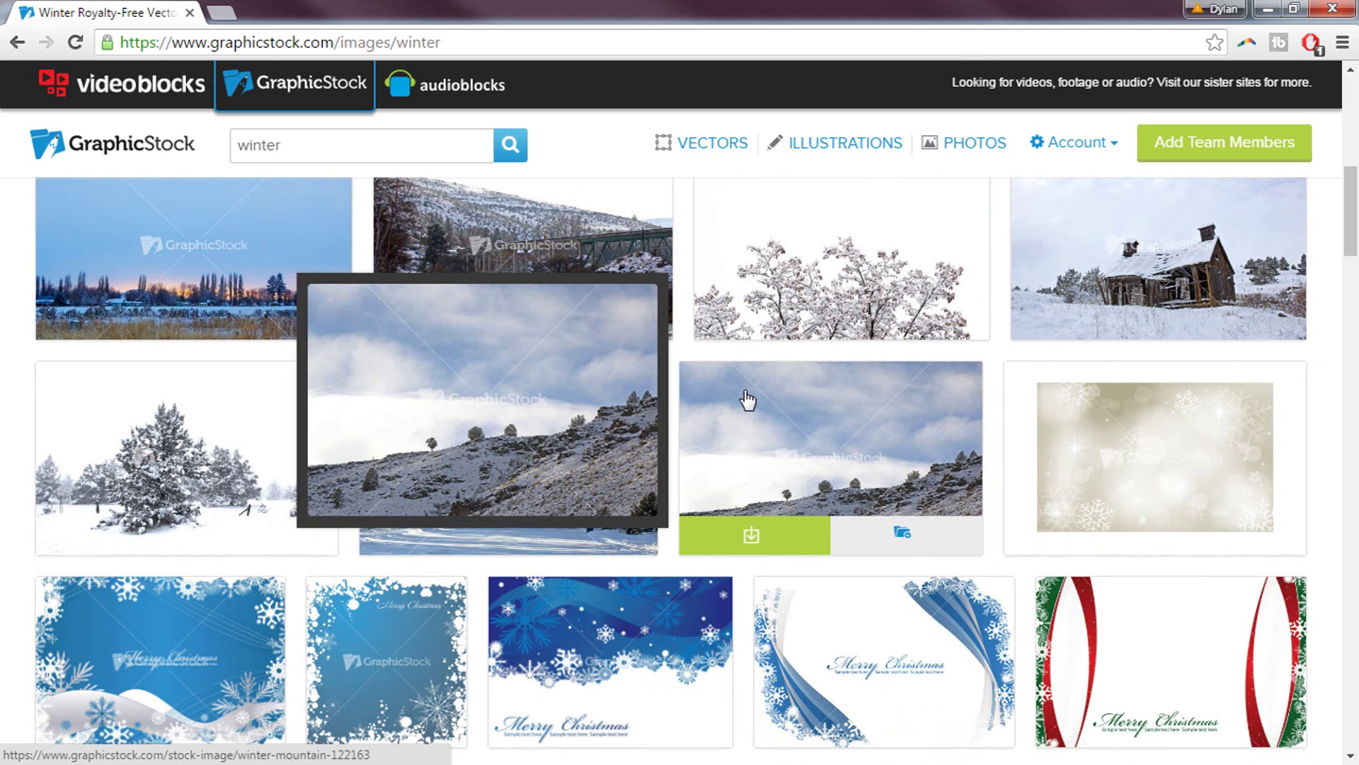
scroll(749, 400, "down", 1)
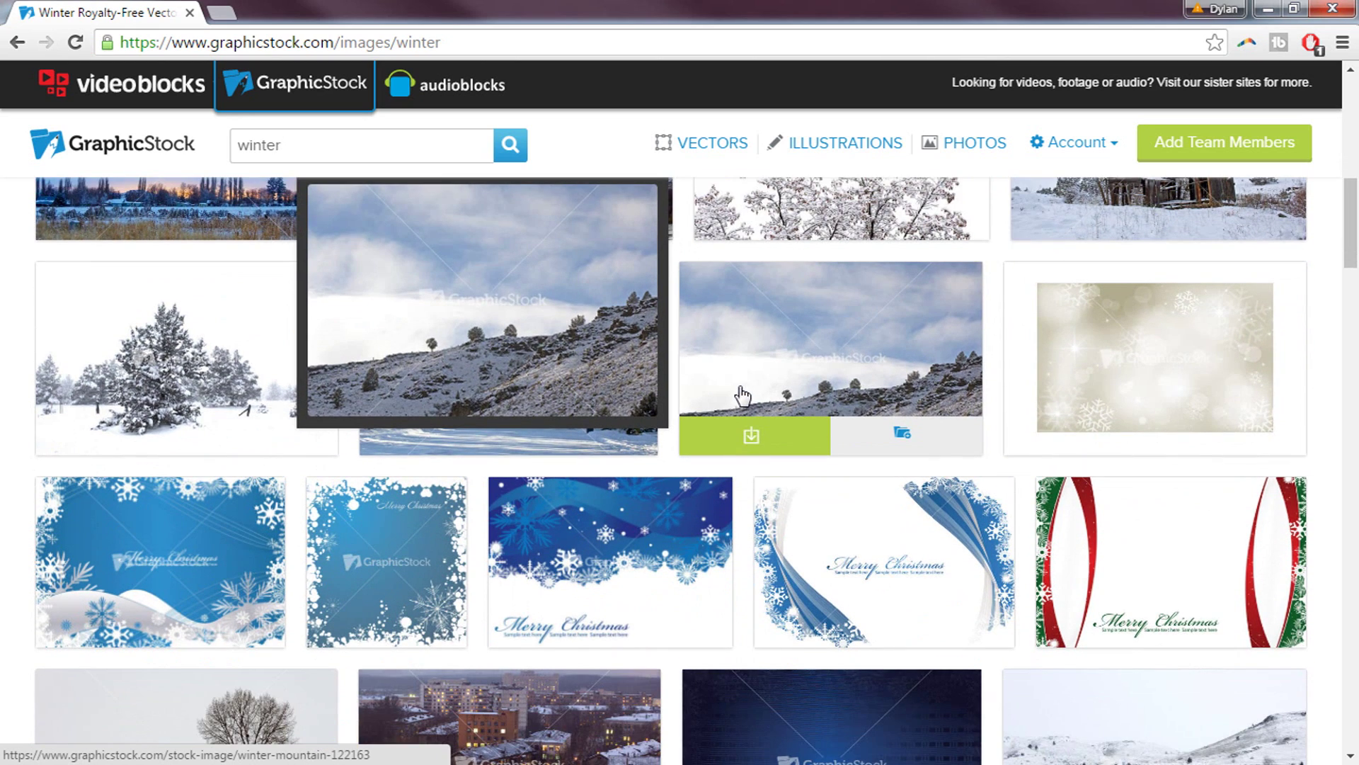
scroll(742, 395, "down", 3)
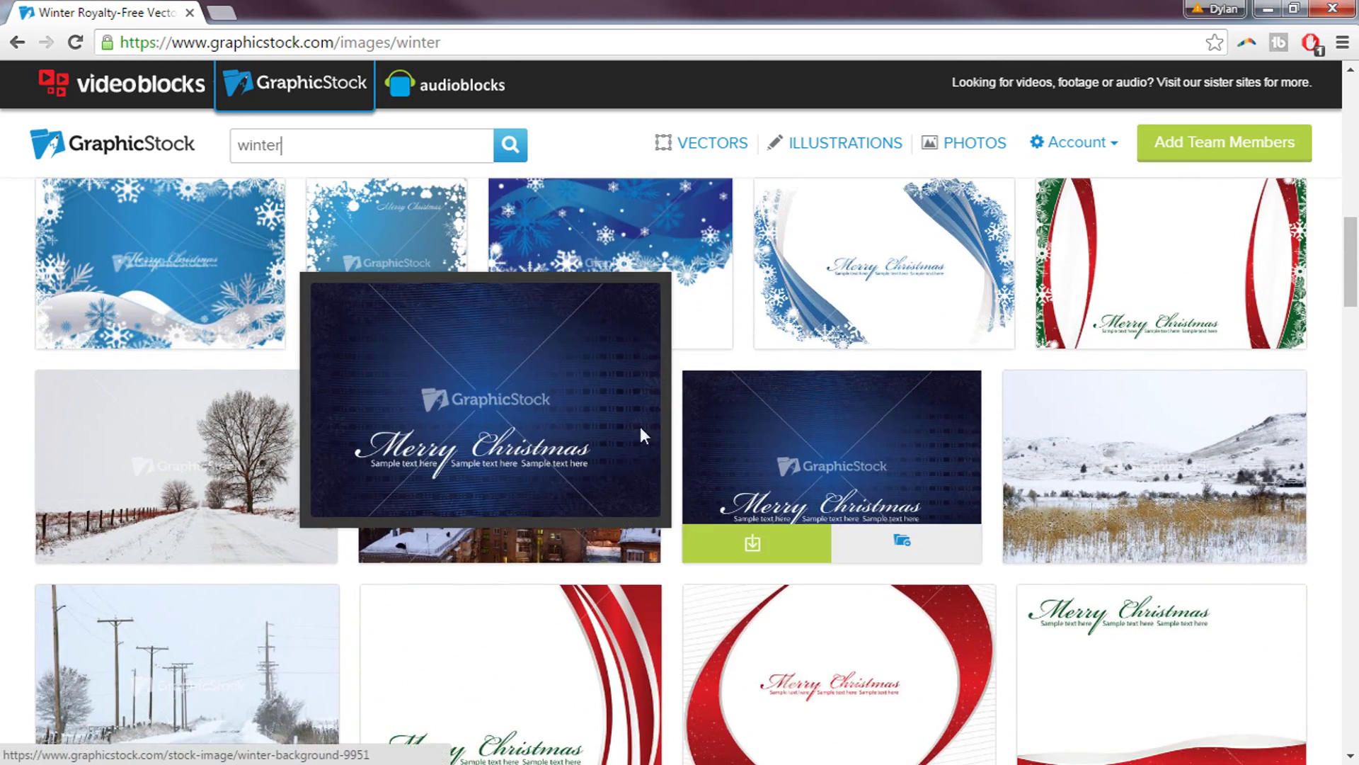
Open the Winter Land photo of a large snow-covered tree and download it as a JPG
scroll(628, 607, "down", 1)
left_click(232, 442)
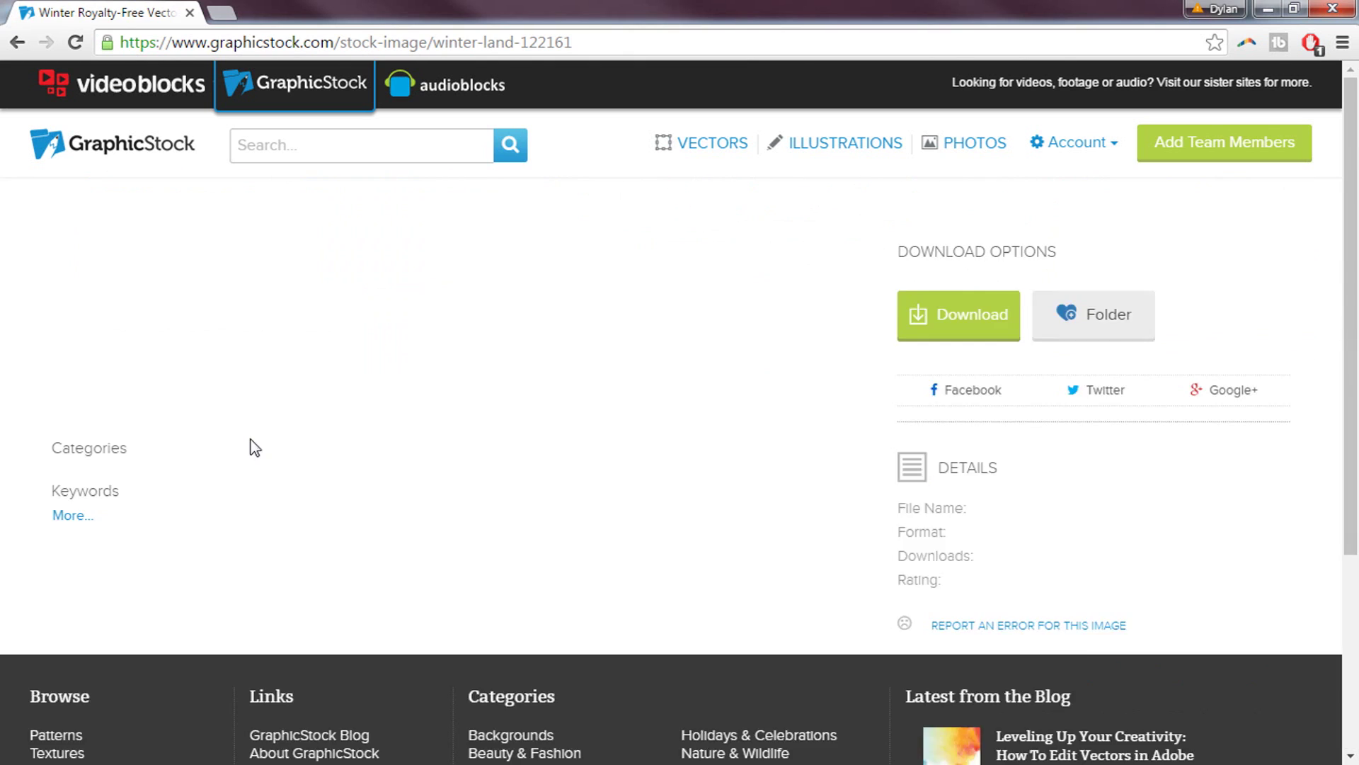
scroll(277, 427, "down", 1)
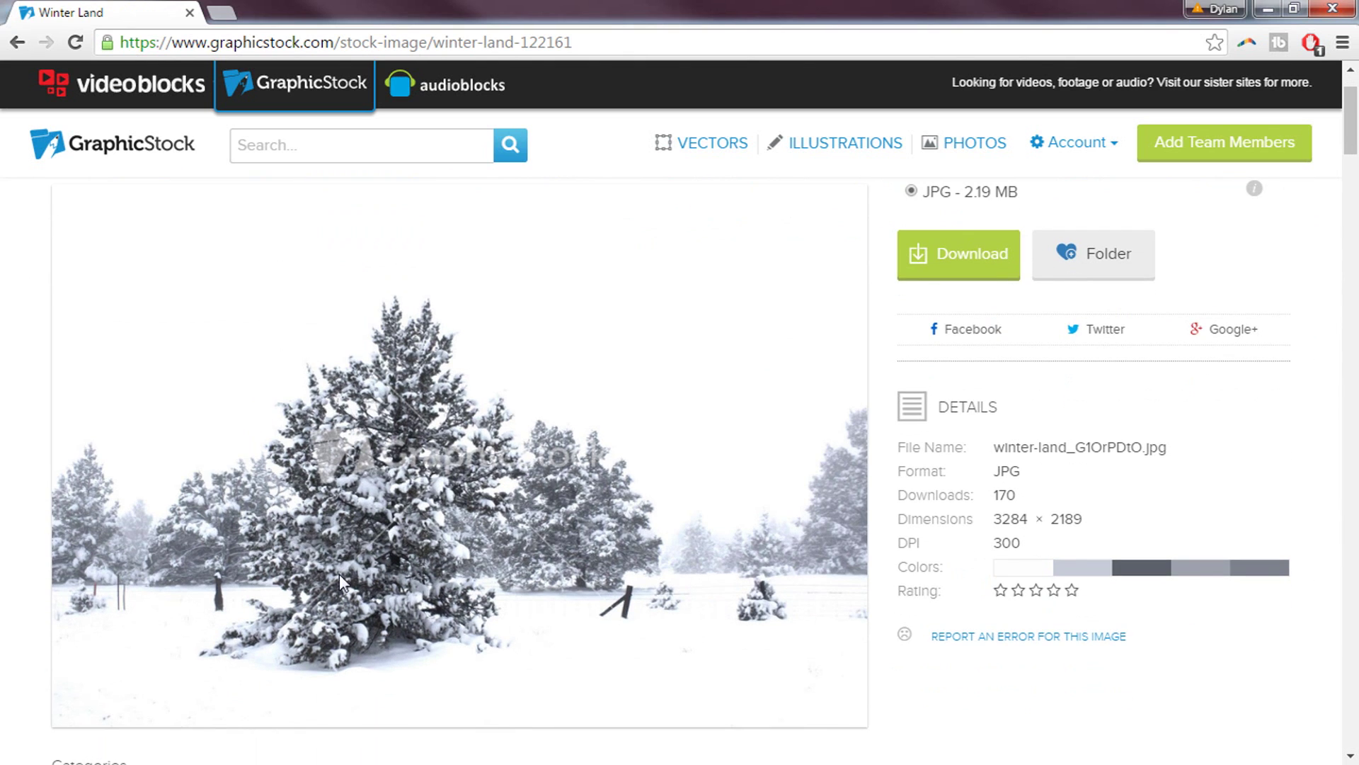
scroll(425, 525, "down", 2)
scroll(525, 567, "up", 3)
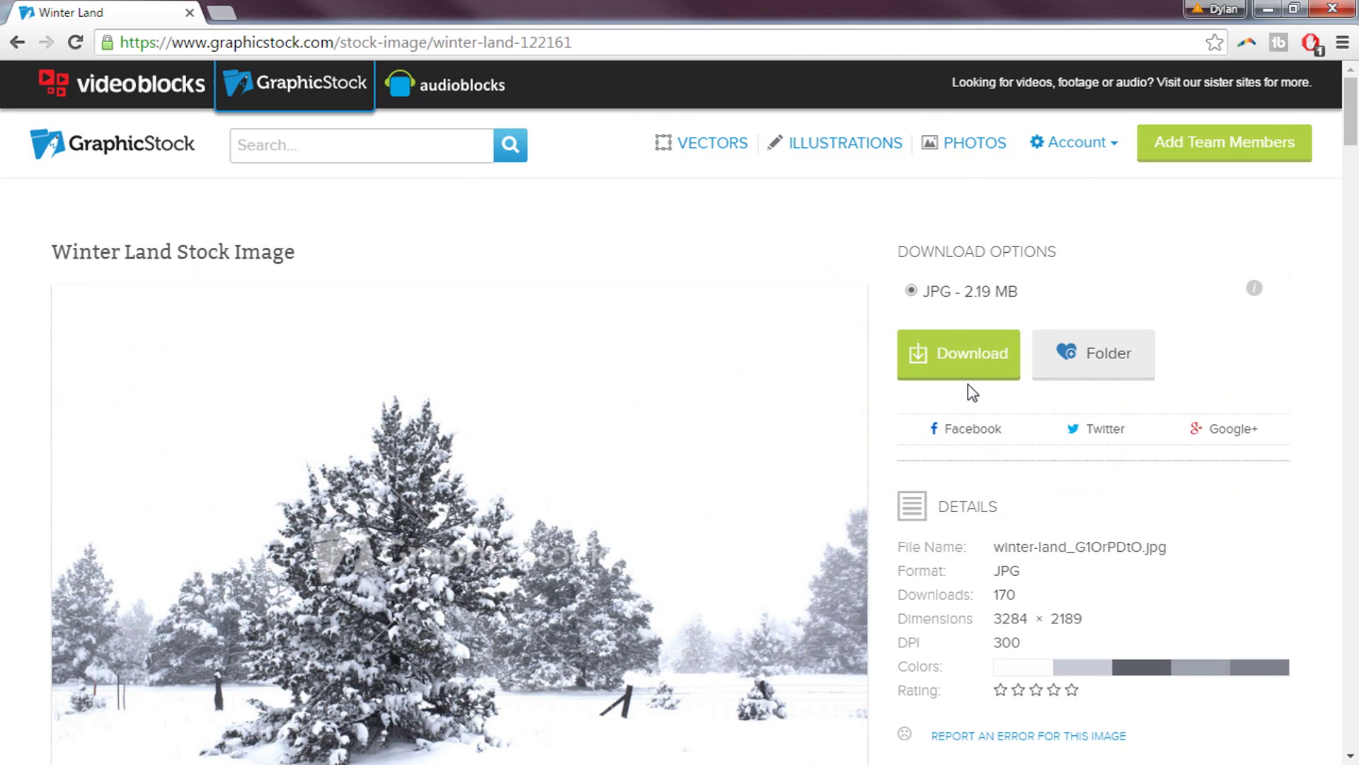
left_click(967, 362)
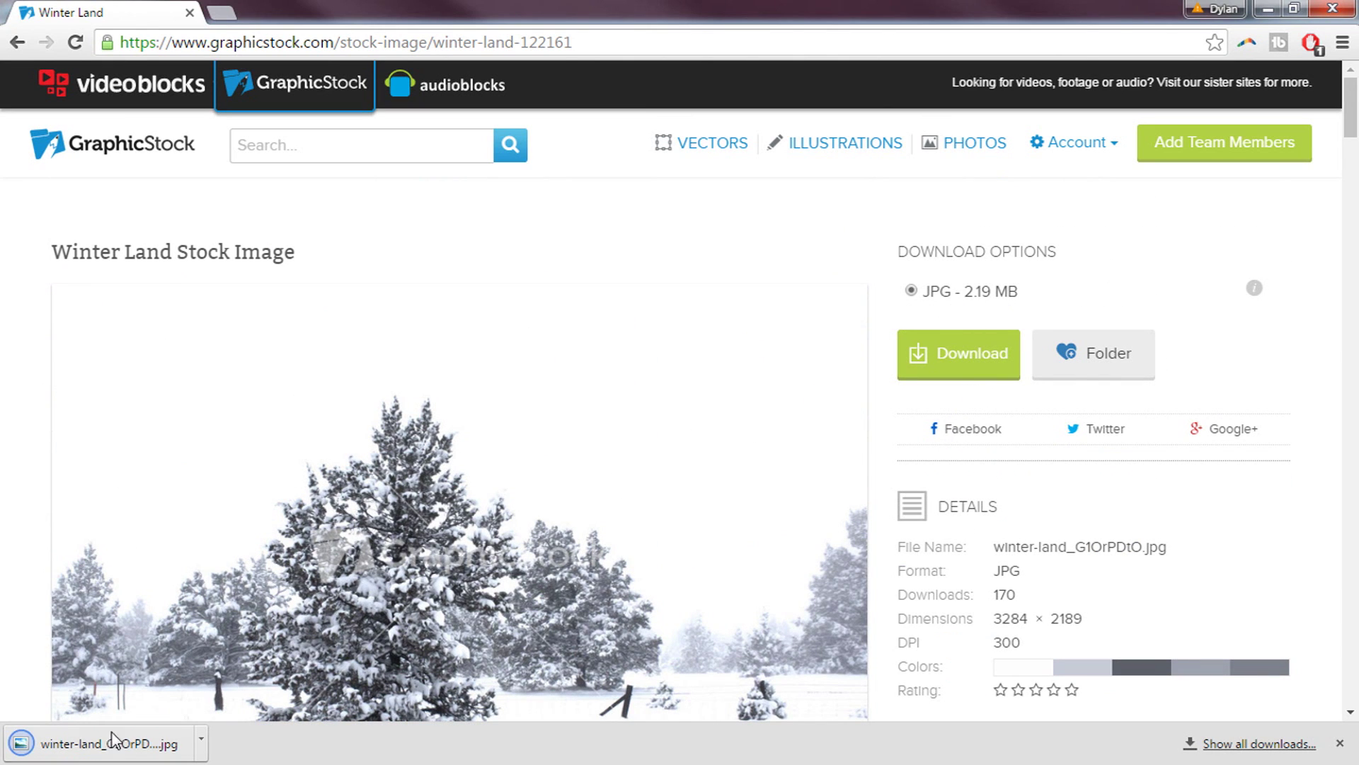
Bring the downloaded winter-land JPG into Vegas Pro and place it at the start of the timeline
left_click(74, 749)
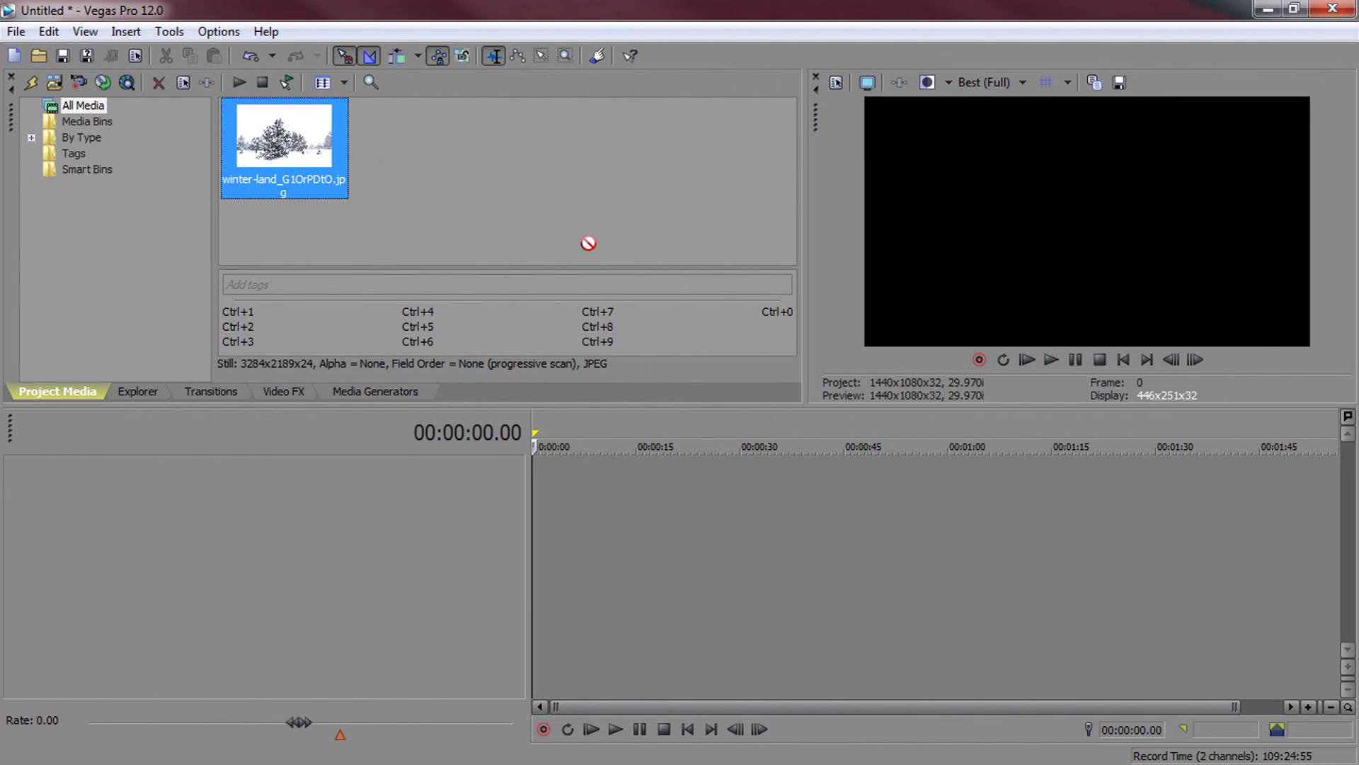
left_click_drag(589, 243, 904, 494)
In the image event's properties, disable resampling and turn off Maintain aspect ratio
left_click(609, 504)
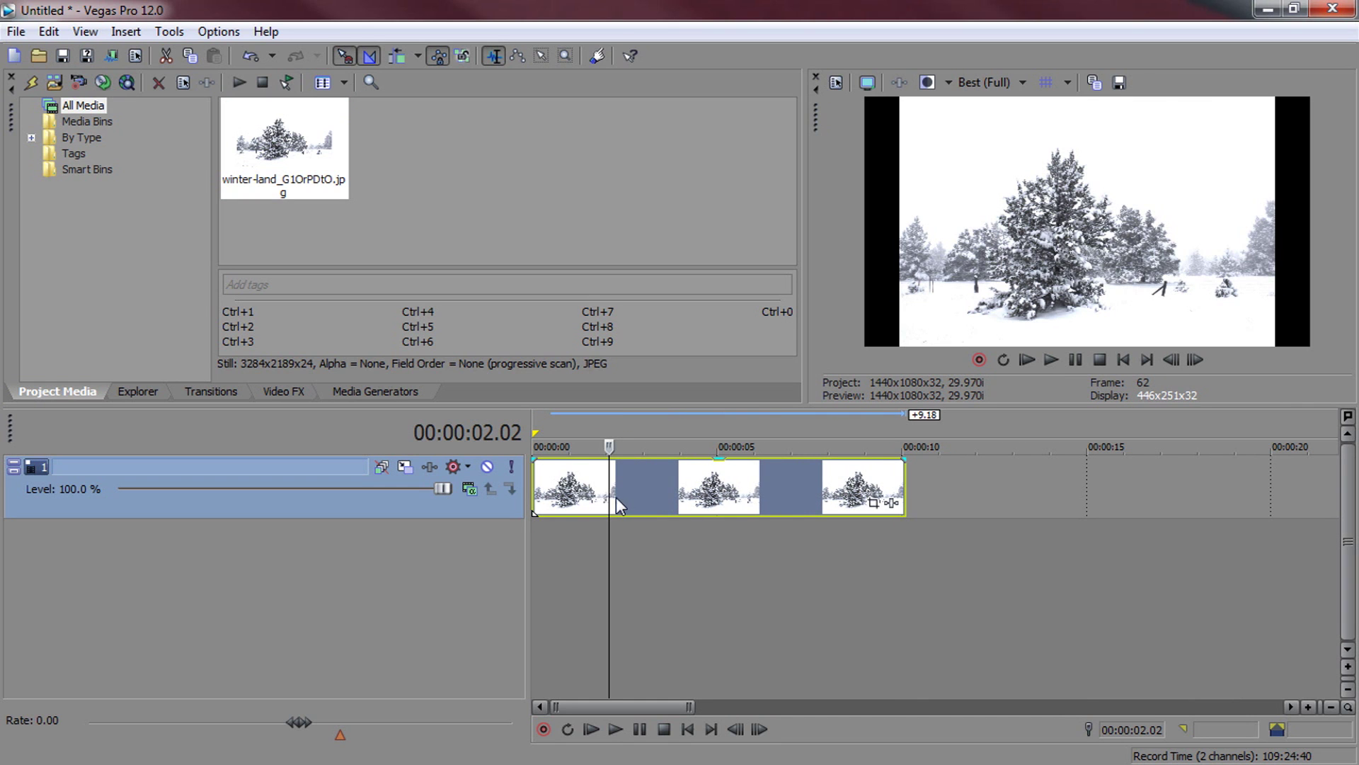
right_click(615, 504)
left_click(652, 748)
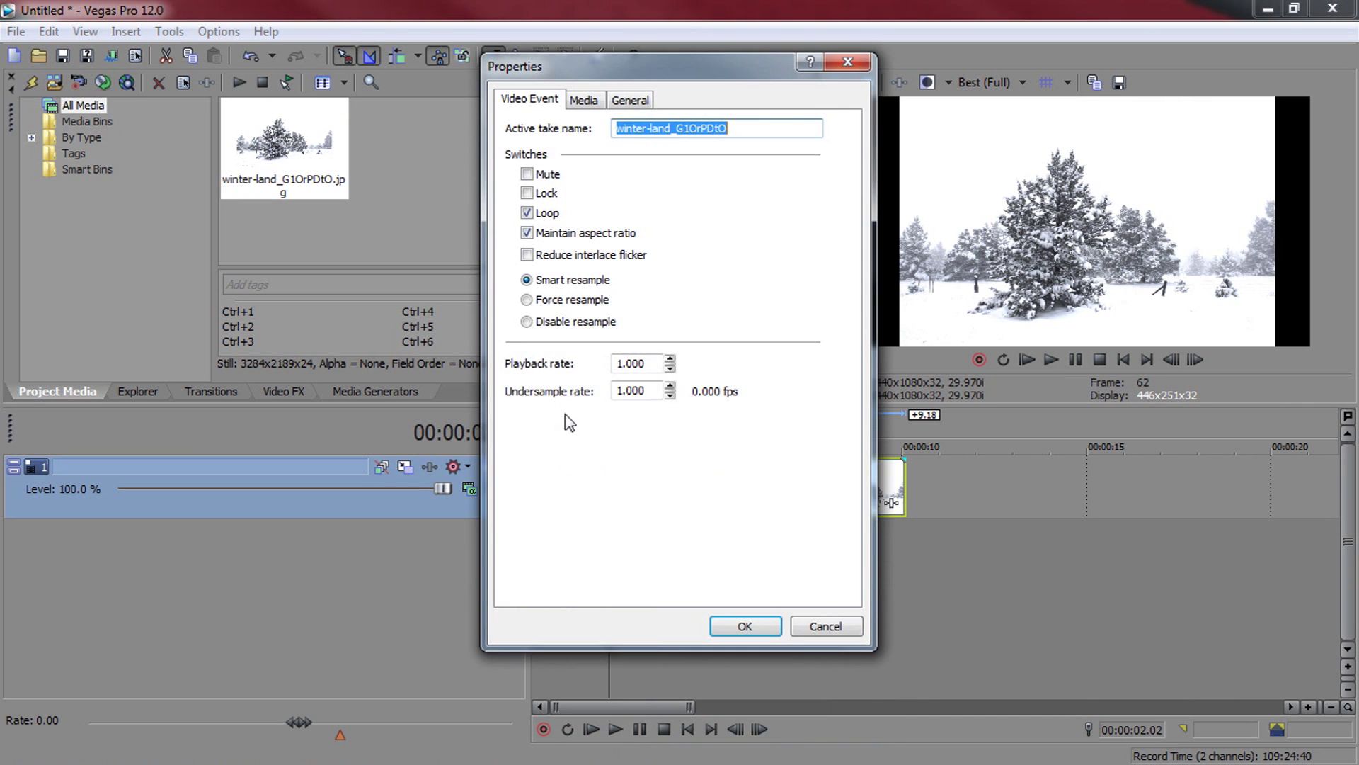
left_click(560, 323)
left_click(582, 235)
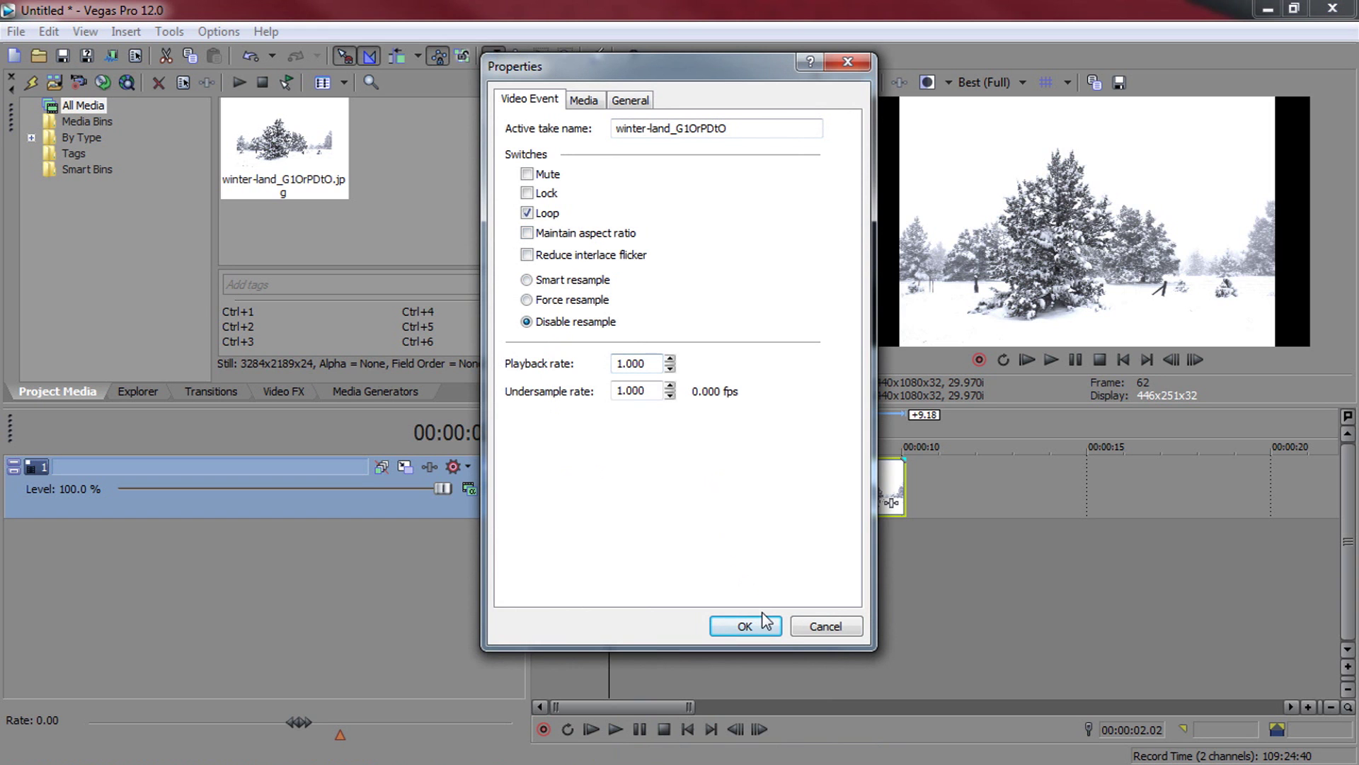
left_click(746, 626)
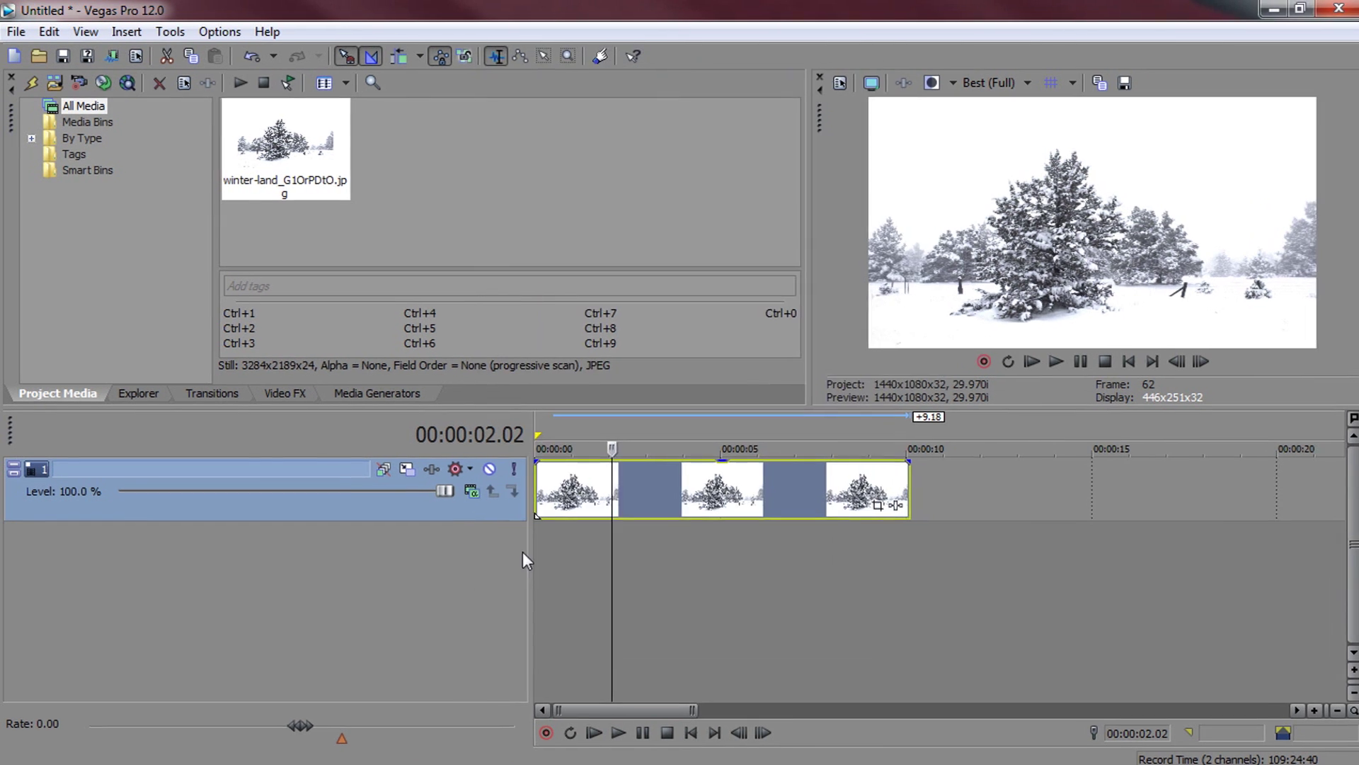
Insert a video track above the image track and show the Noise Texture generator's presets
right_click(464, 506)
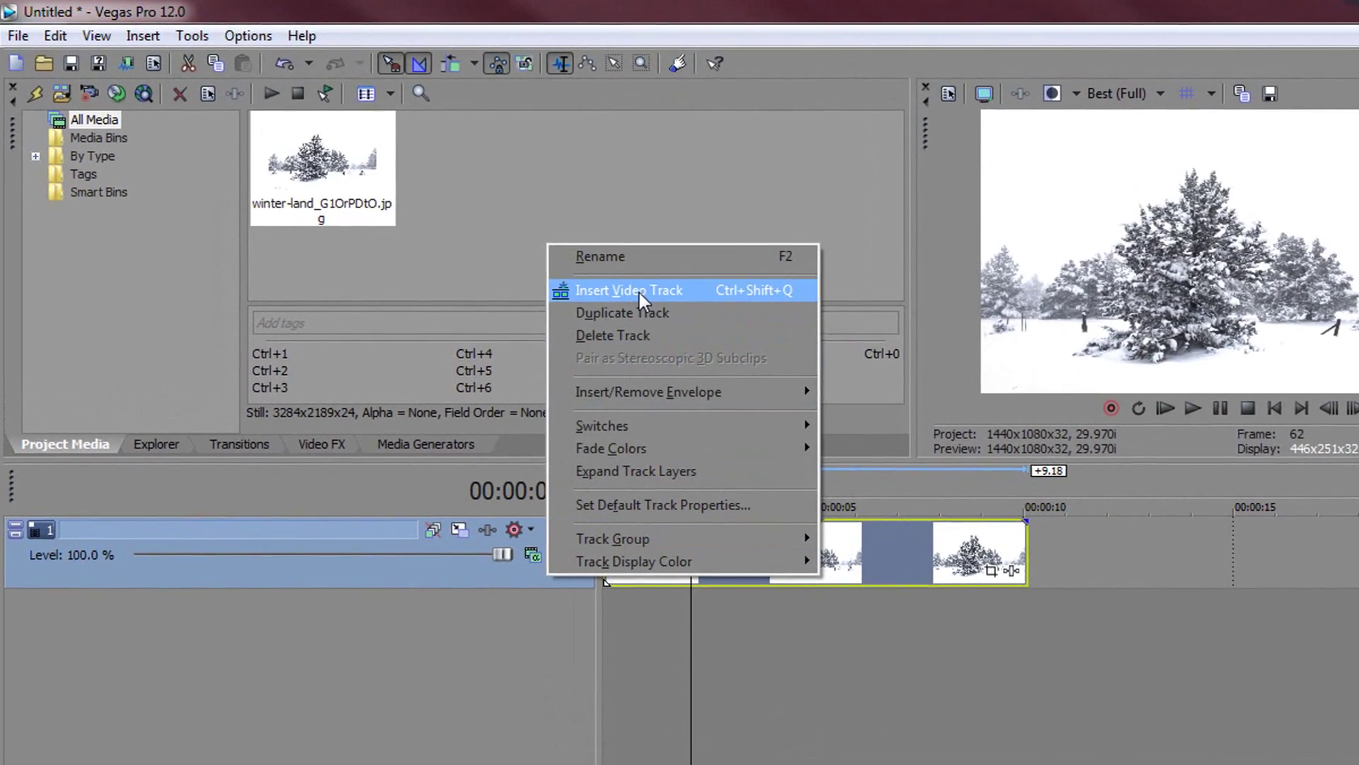
left_click(639, 292)
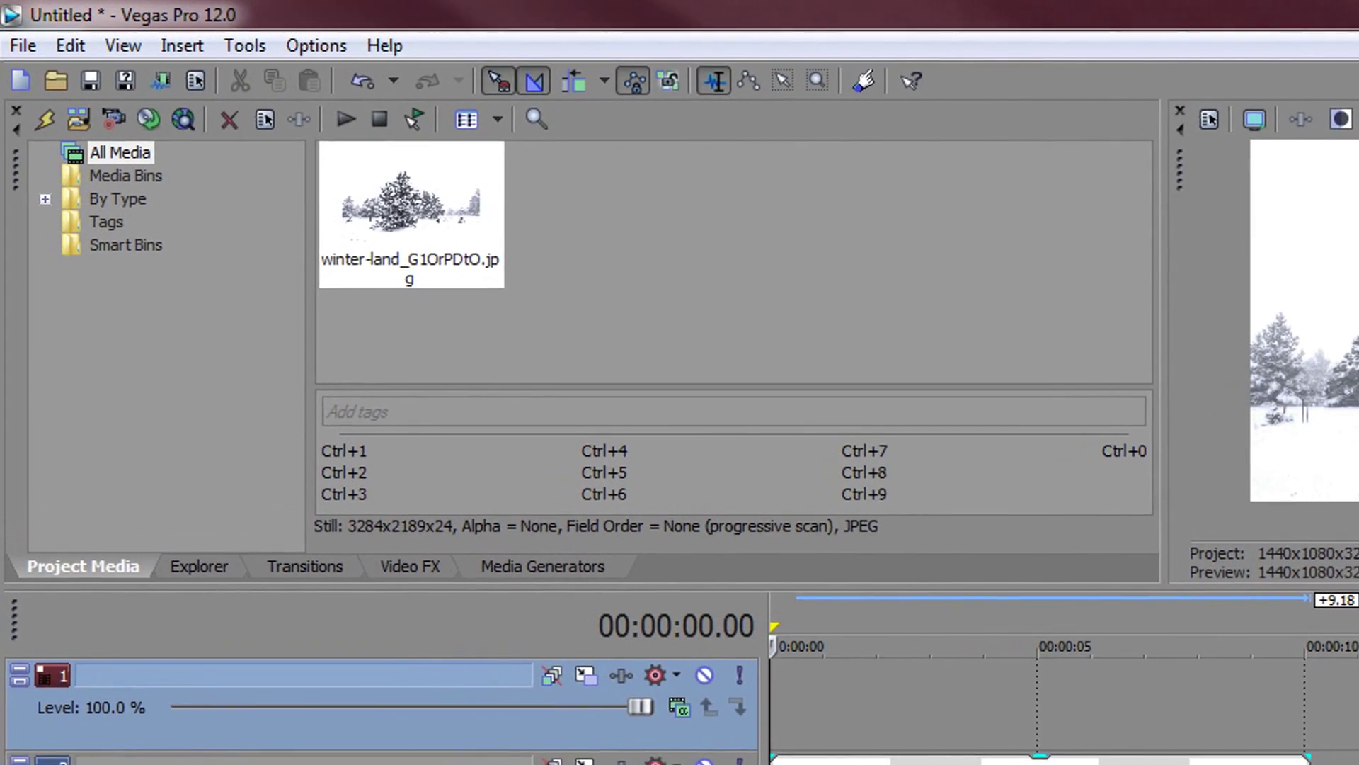
left_click(664, 684)
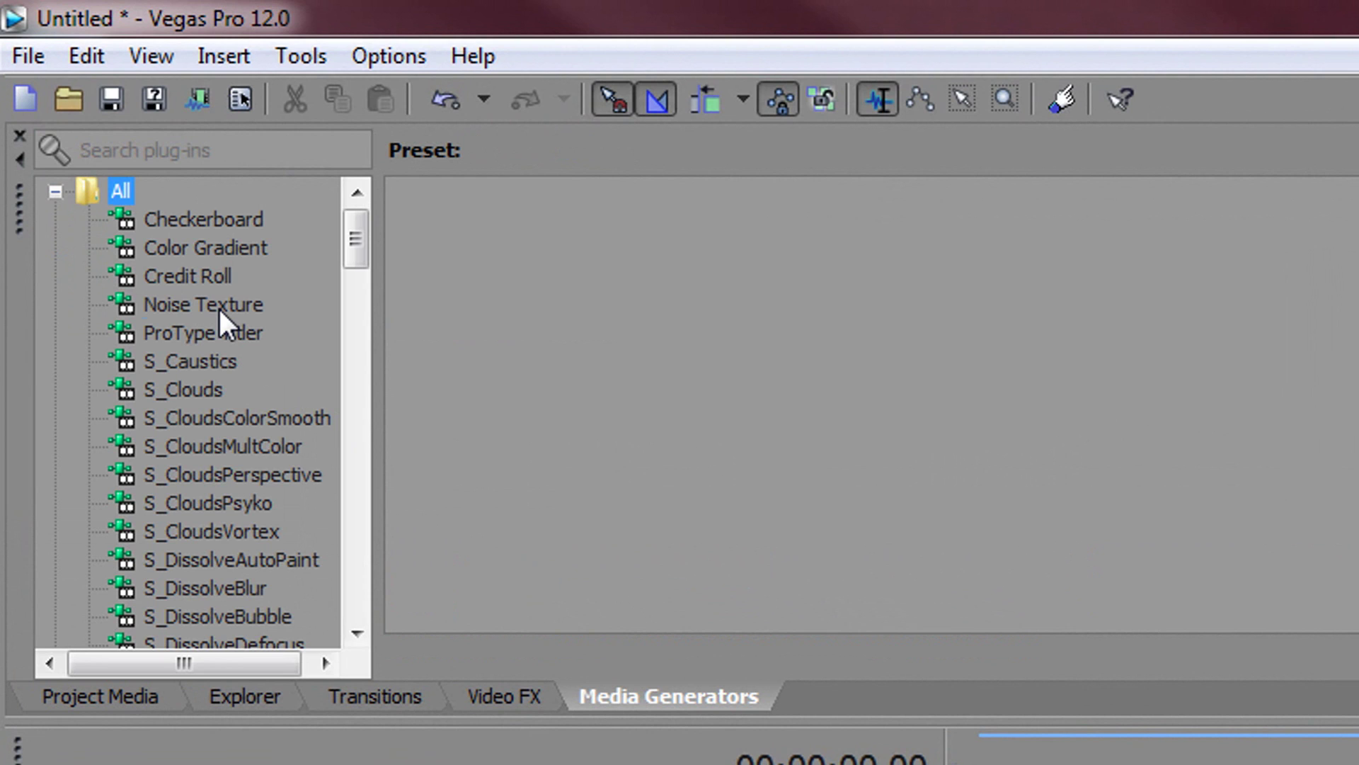
left_click(237, 305)
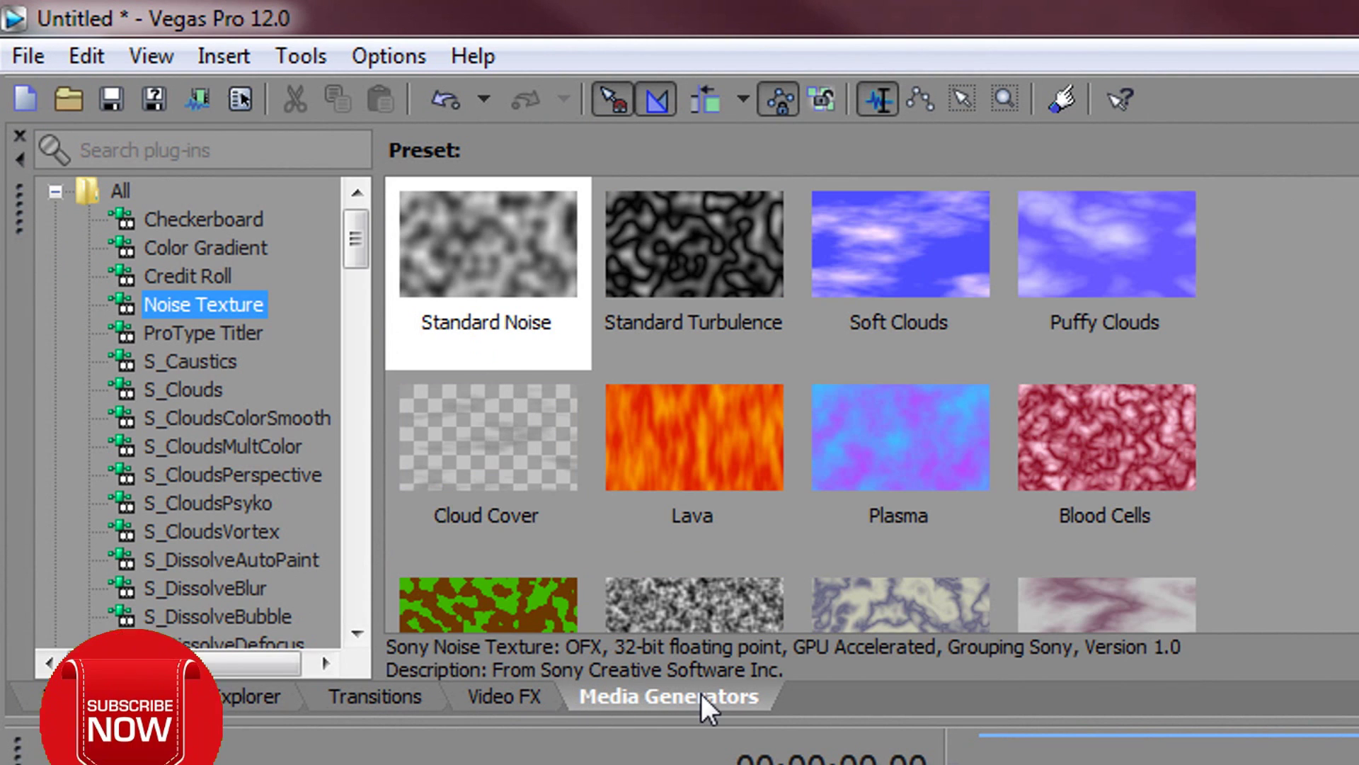
left_click(145, 53)
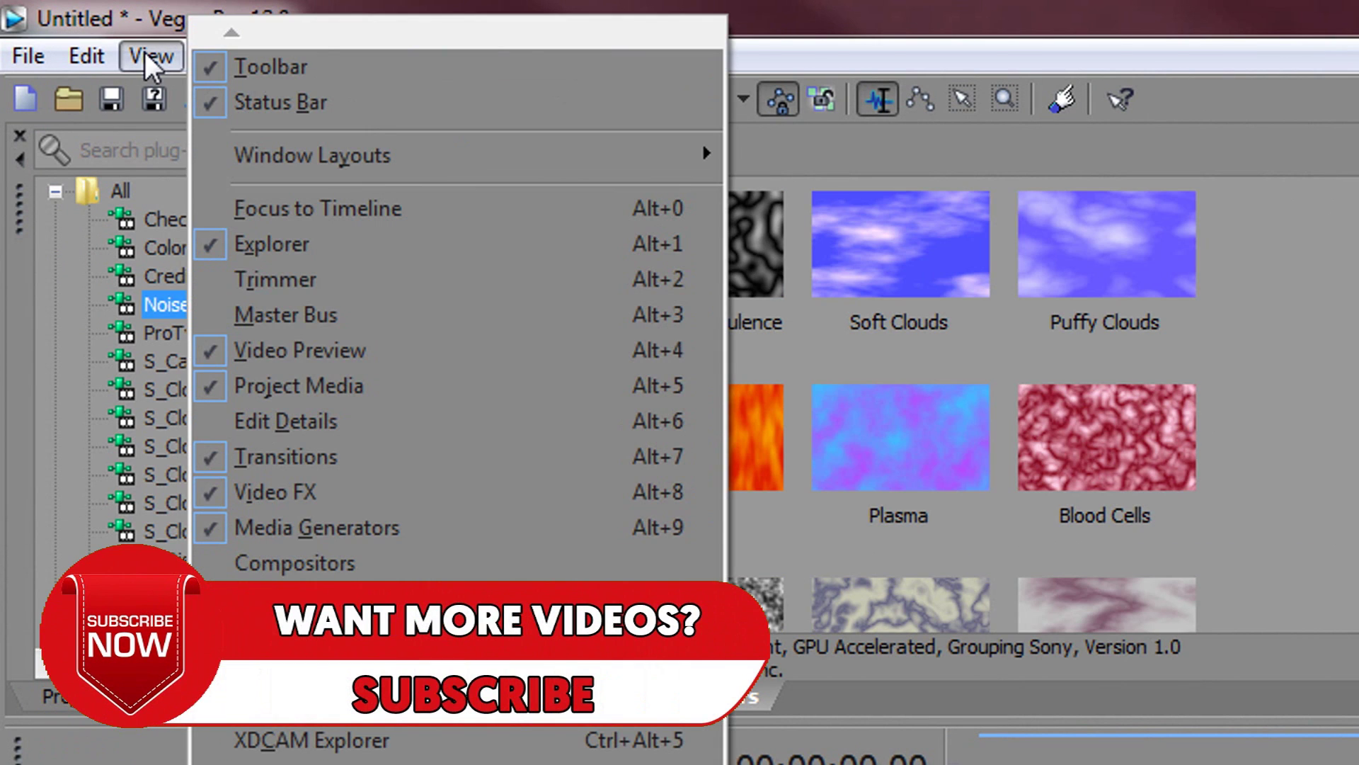
mouse_move(267, 154)
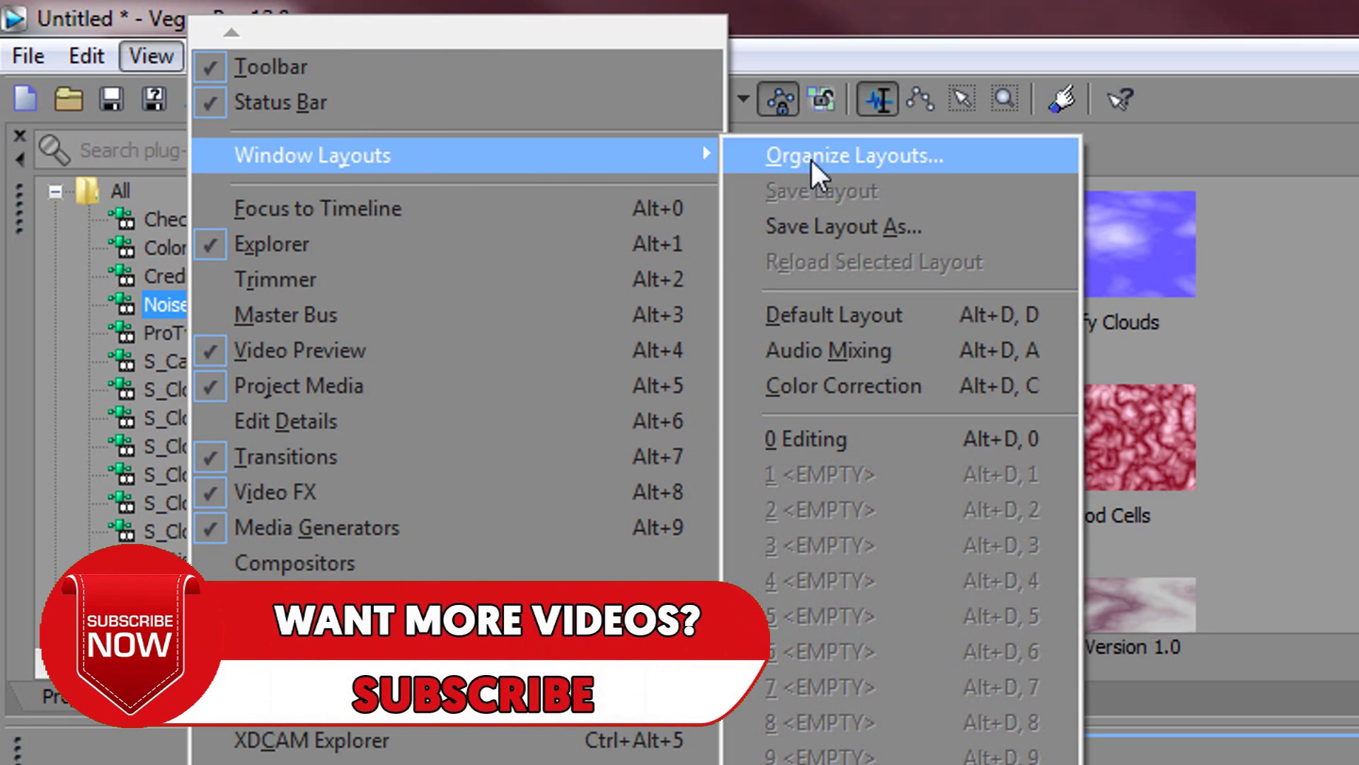
left_click(927, 318)
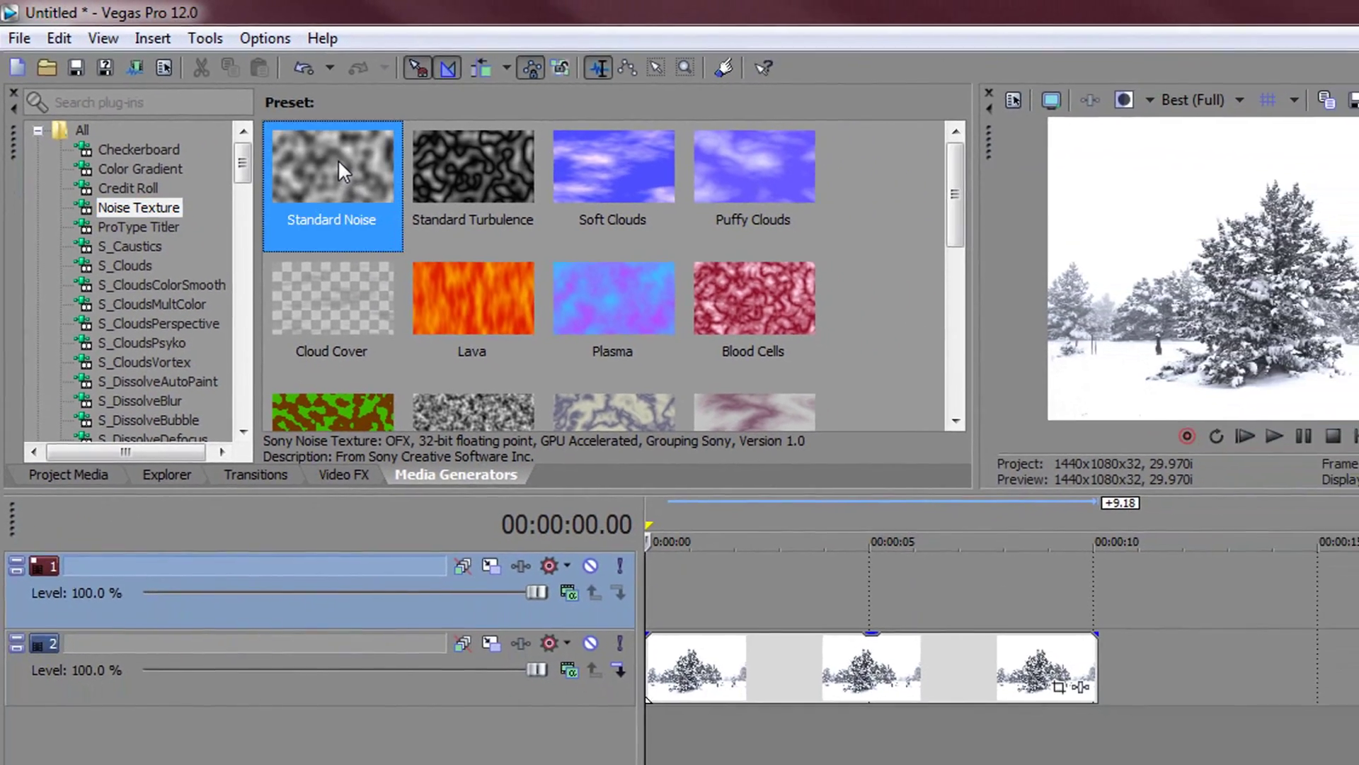
Add the Standard Noise preset to the start of the upper video track and set its Color 1 to 1.0, 0.97, 1.0, 1.0
left_click_drag(338, 160, 529, 487)
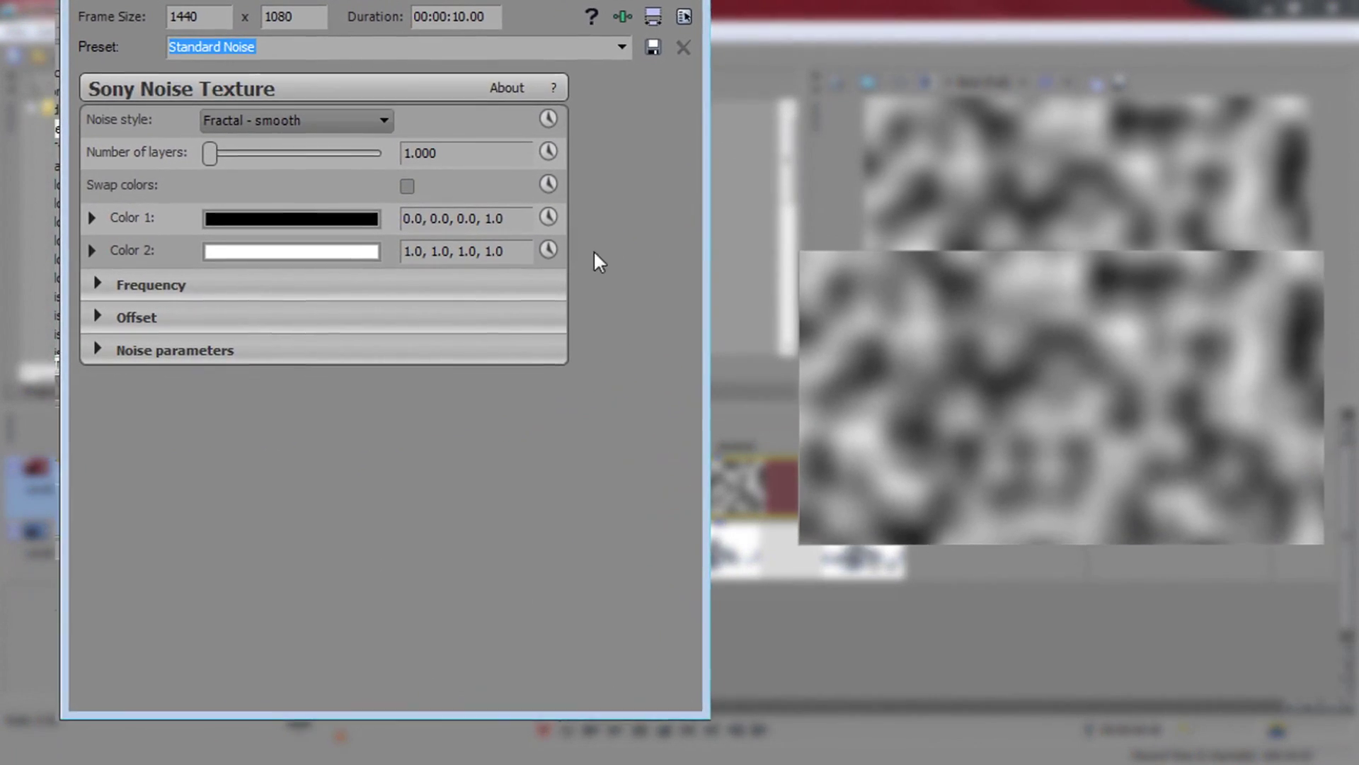
left_click(256, 186)
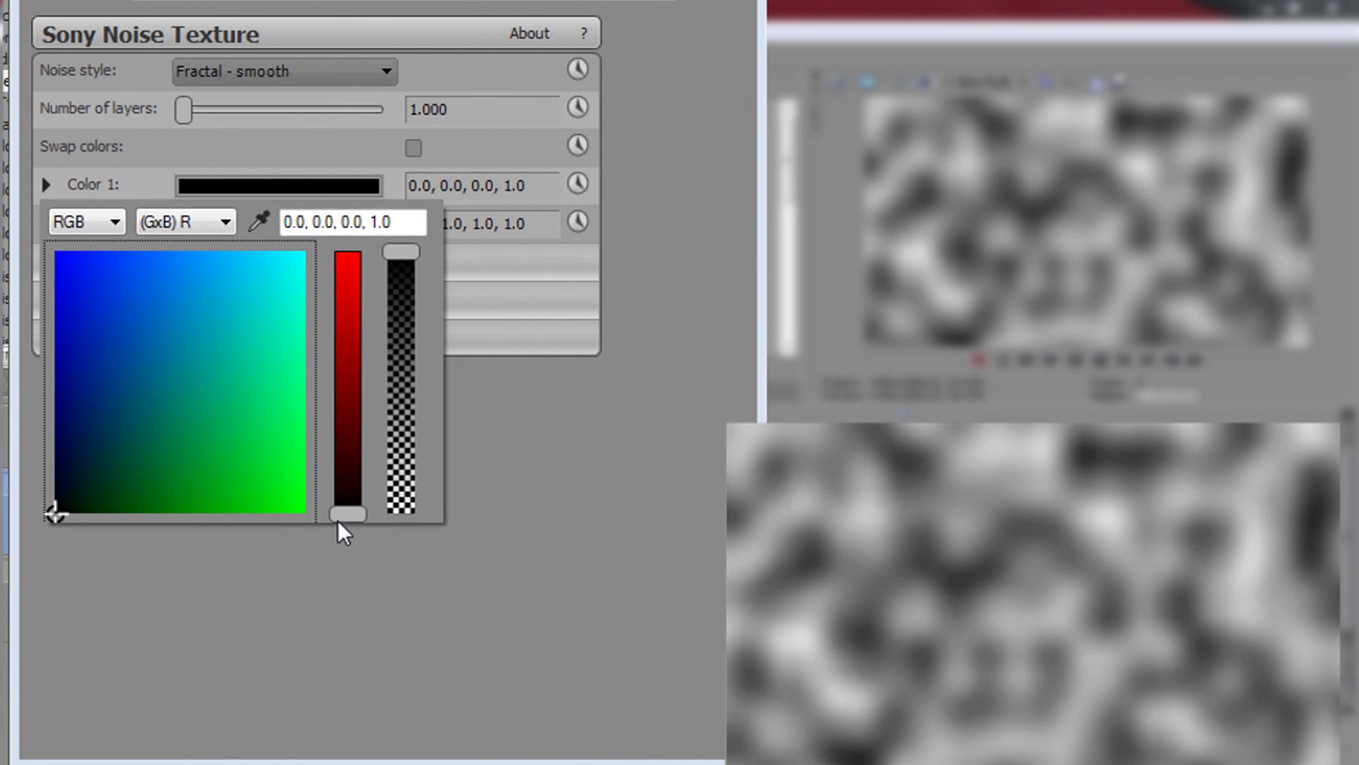
left_click_drag(338, 521, 347, 433)
left_click(298, 286)
left_click_drag(309, 258, 333, 228)
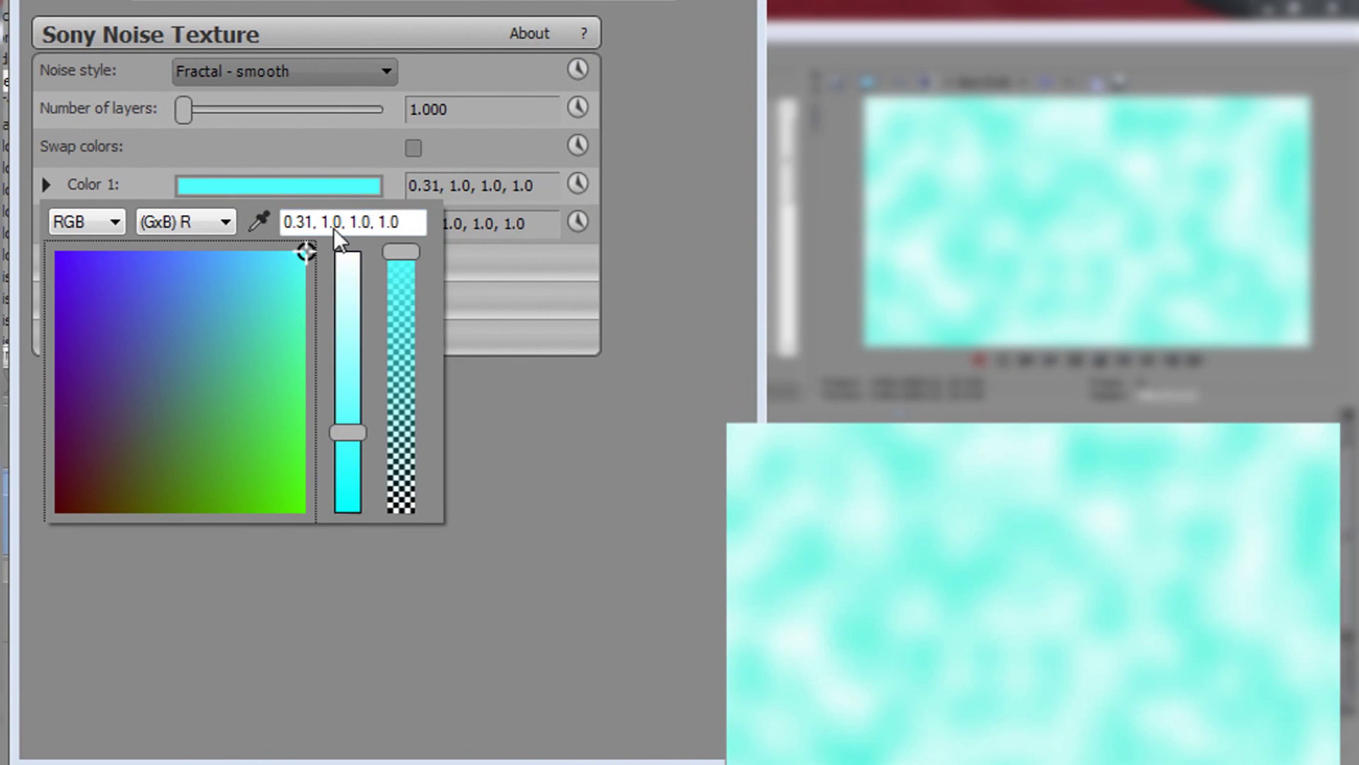
left_click_drag(345, 300, 347, 252)
left_click(298, 252)
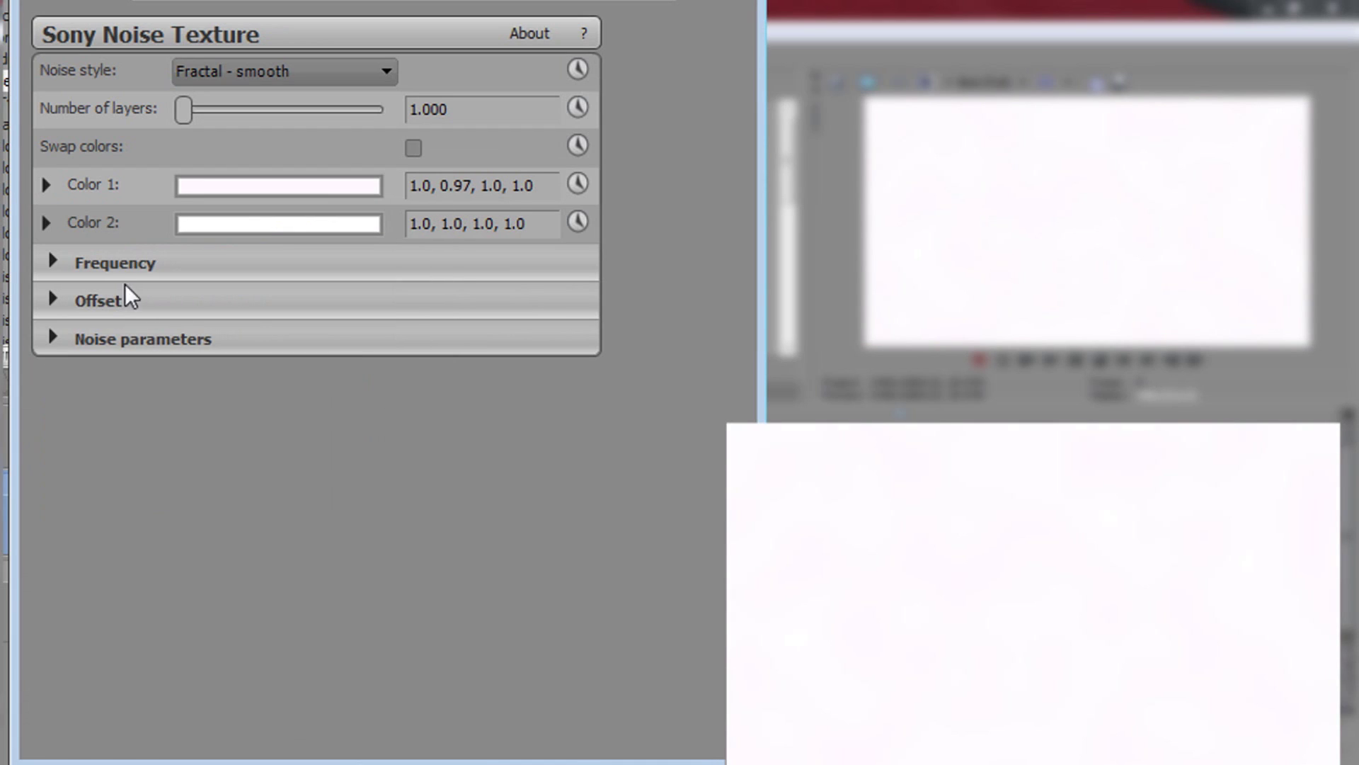
Make the noise texture's Color 2 fully transparent, with the value 1.0, 1.0, 1.0, 0.0
left_click(269, 226)
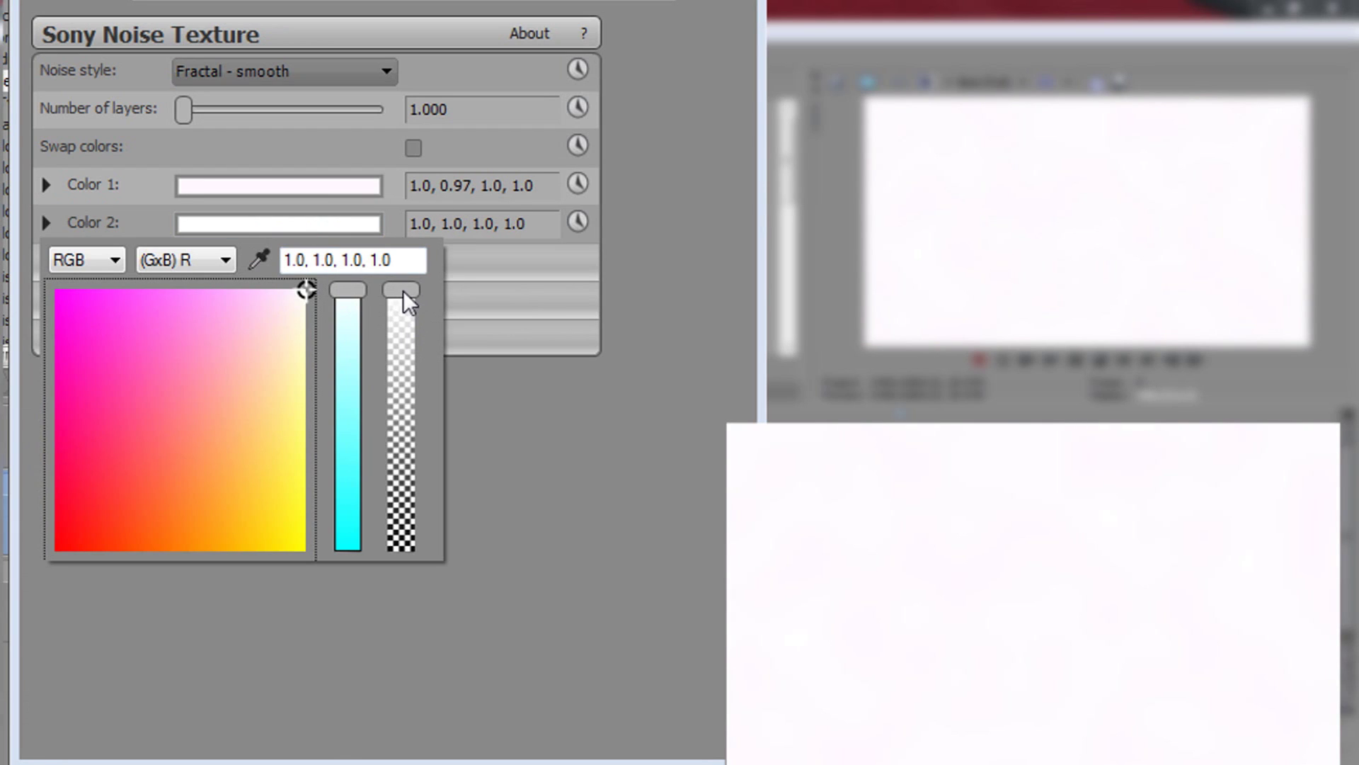
left_click_drag(402, 290, 495, 395)
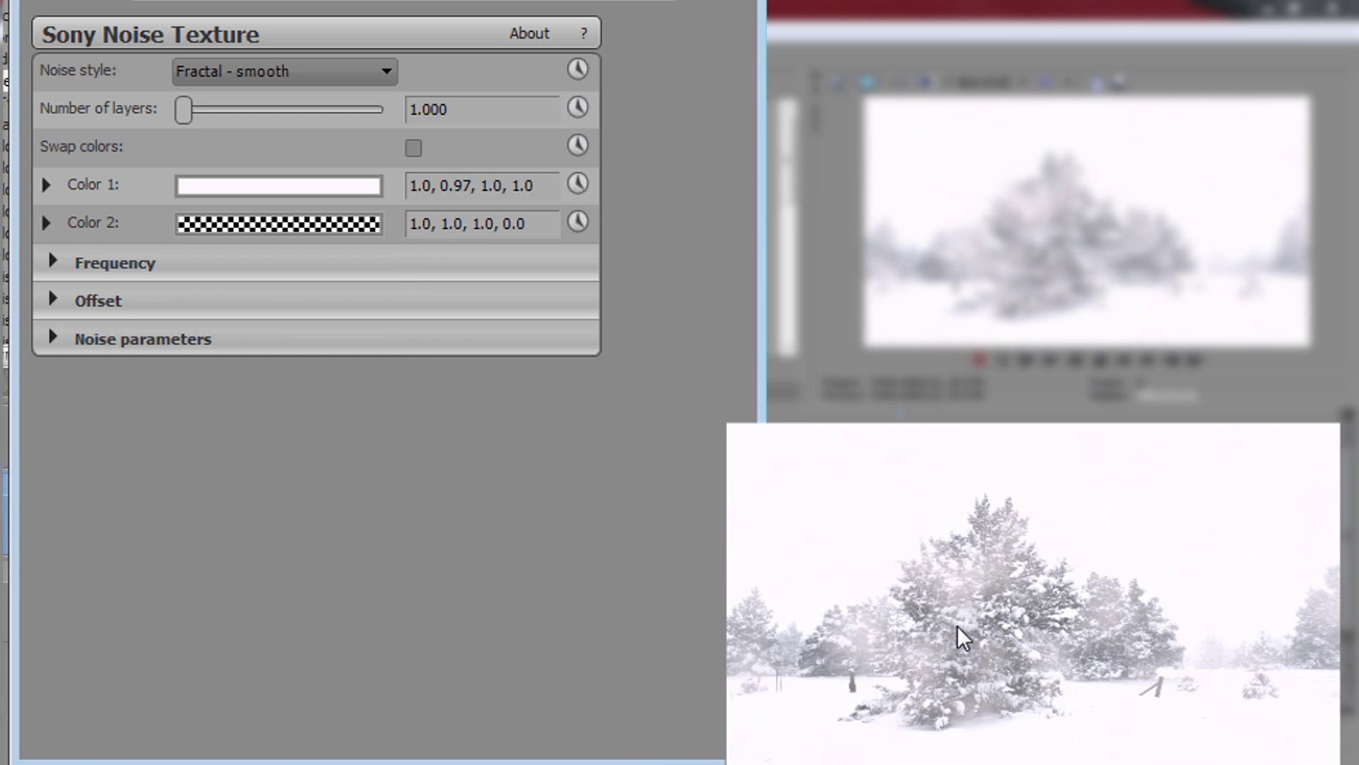
Raise the noise texture's X and Y frequency towards the upper end of their range for a much finer pattern
left_click(53, 262)
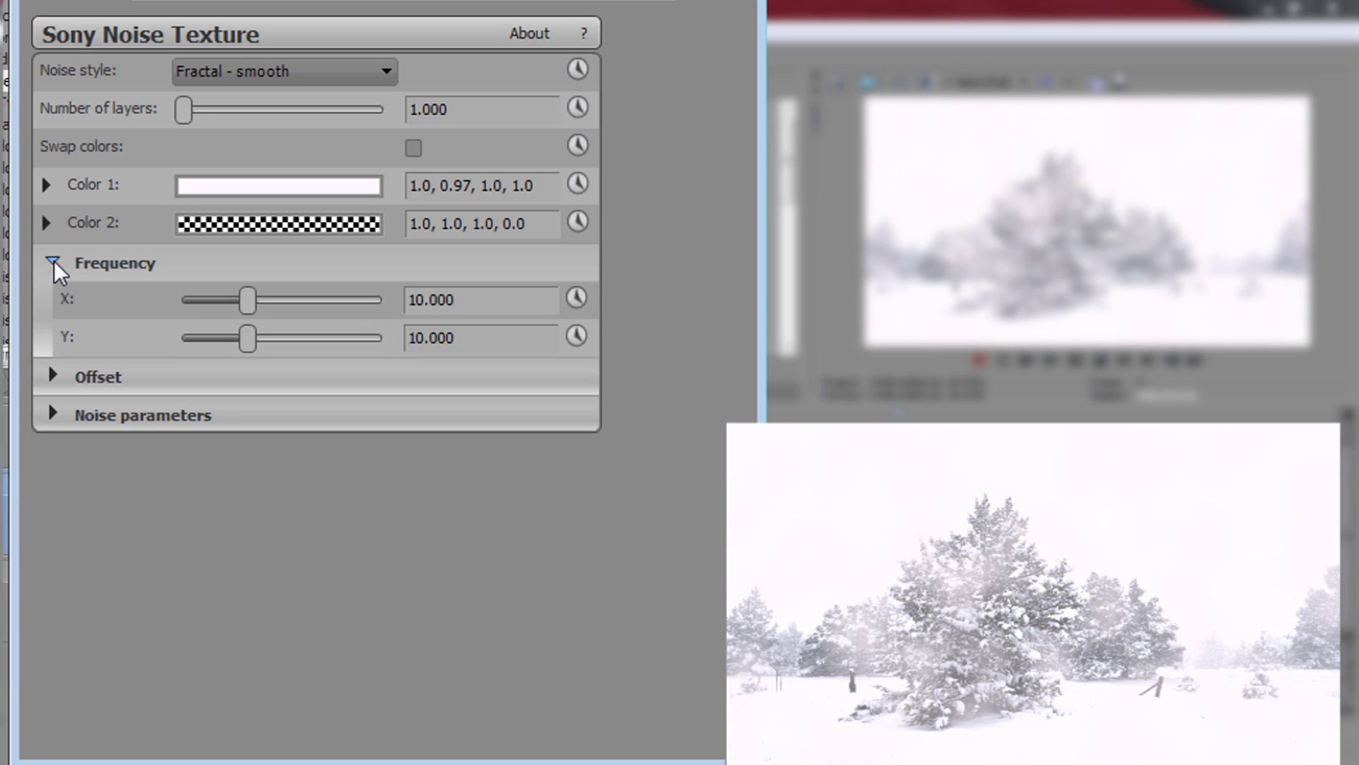
left_click_drag(248, 300, 571, 295)
left_click_drag(247, 339, 361, 342)
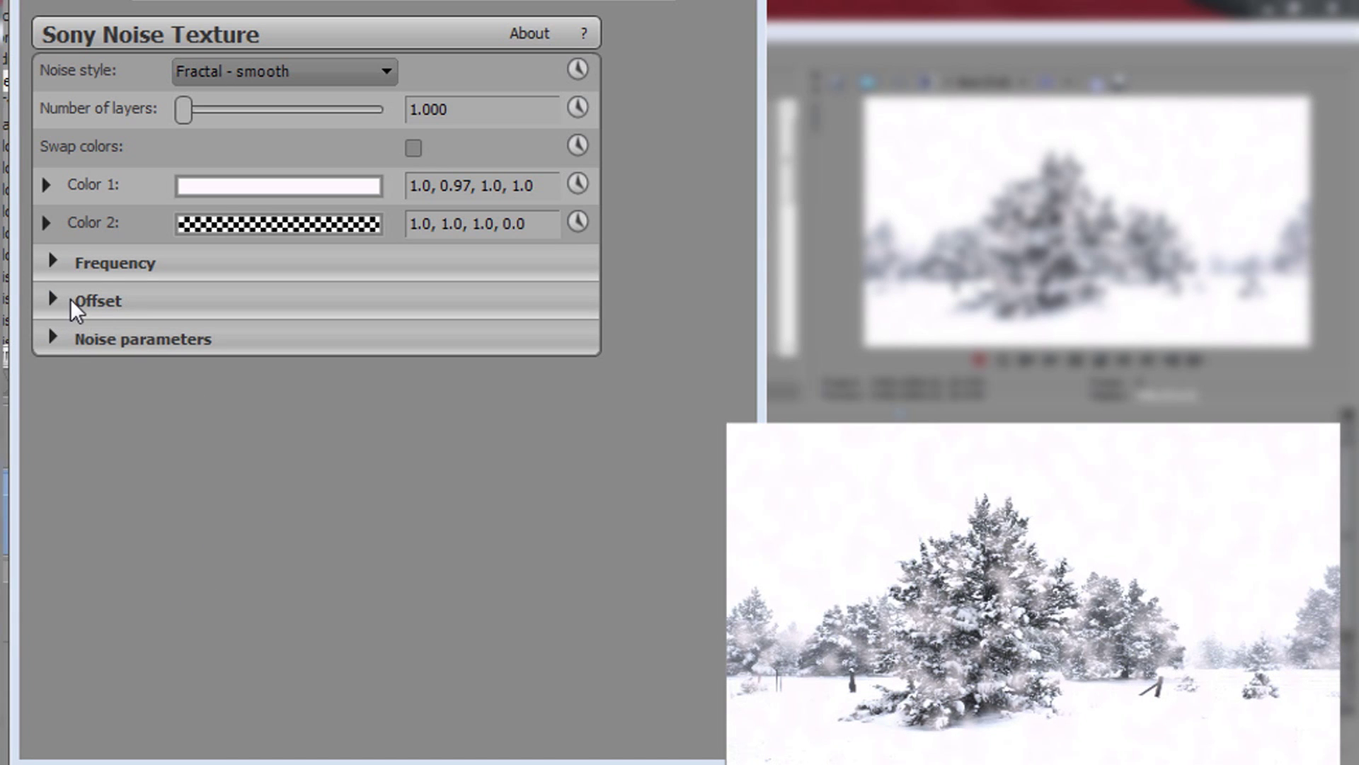
In the noise parameters, set Max to 0.408 and Amplitude to 1.429
left_click(48, 340)
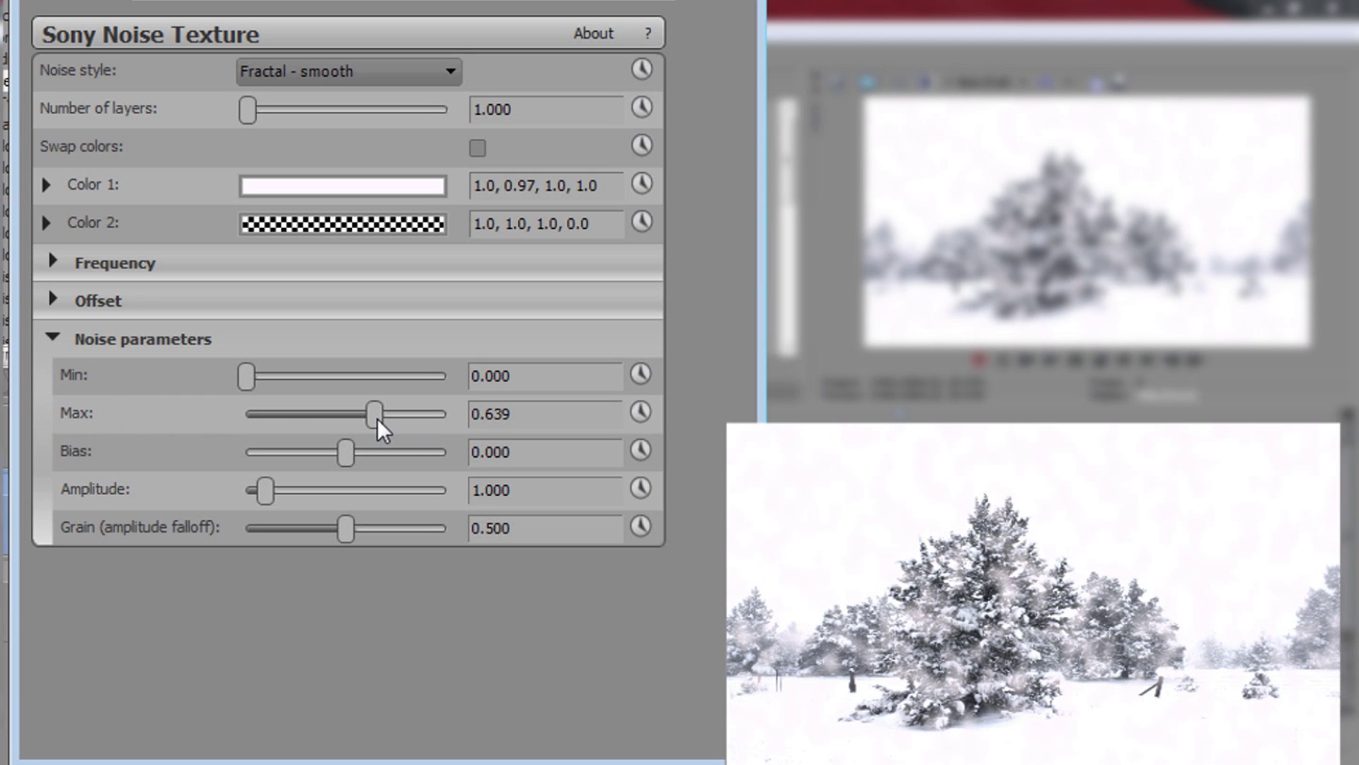
left_click_drag(379, 428, 661, 444)
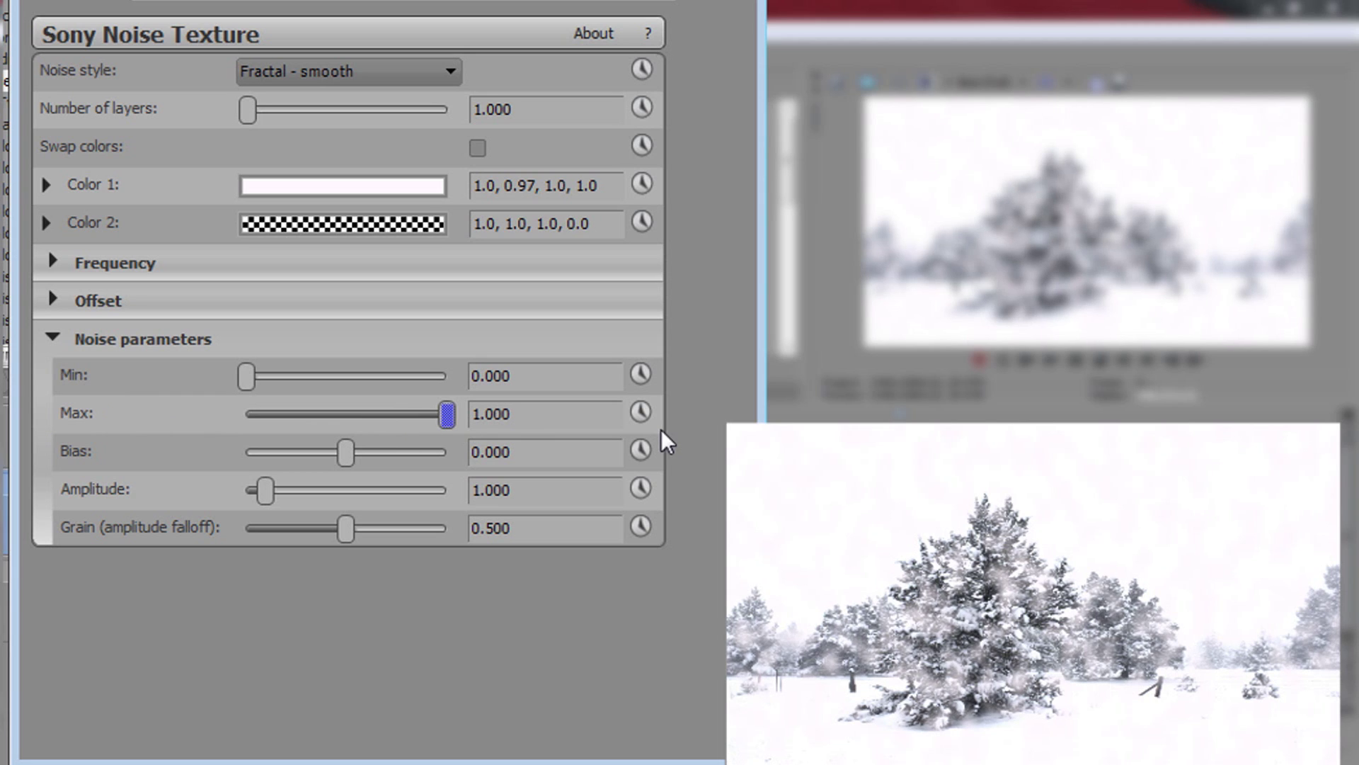
left_click_drag(483, 416, 328, 416)
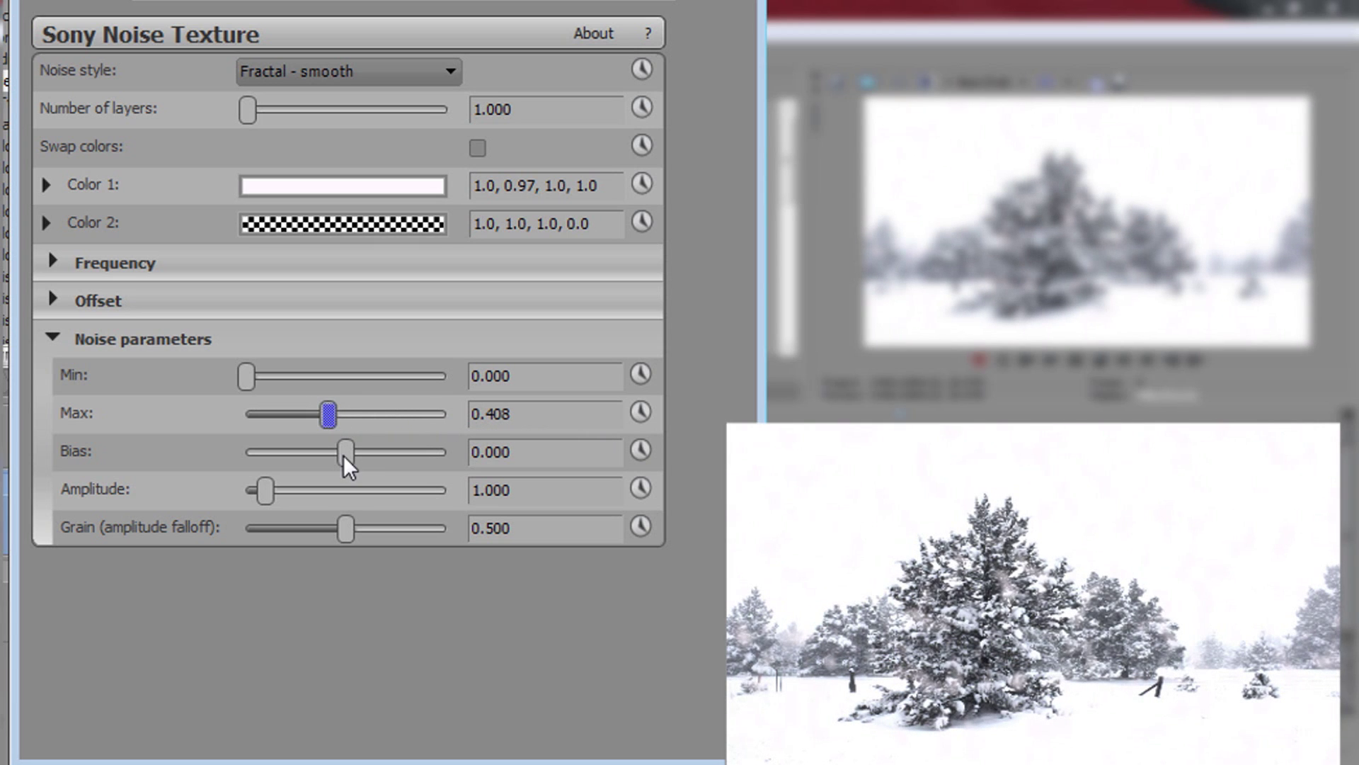
left_click(266, 499)
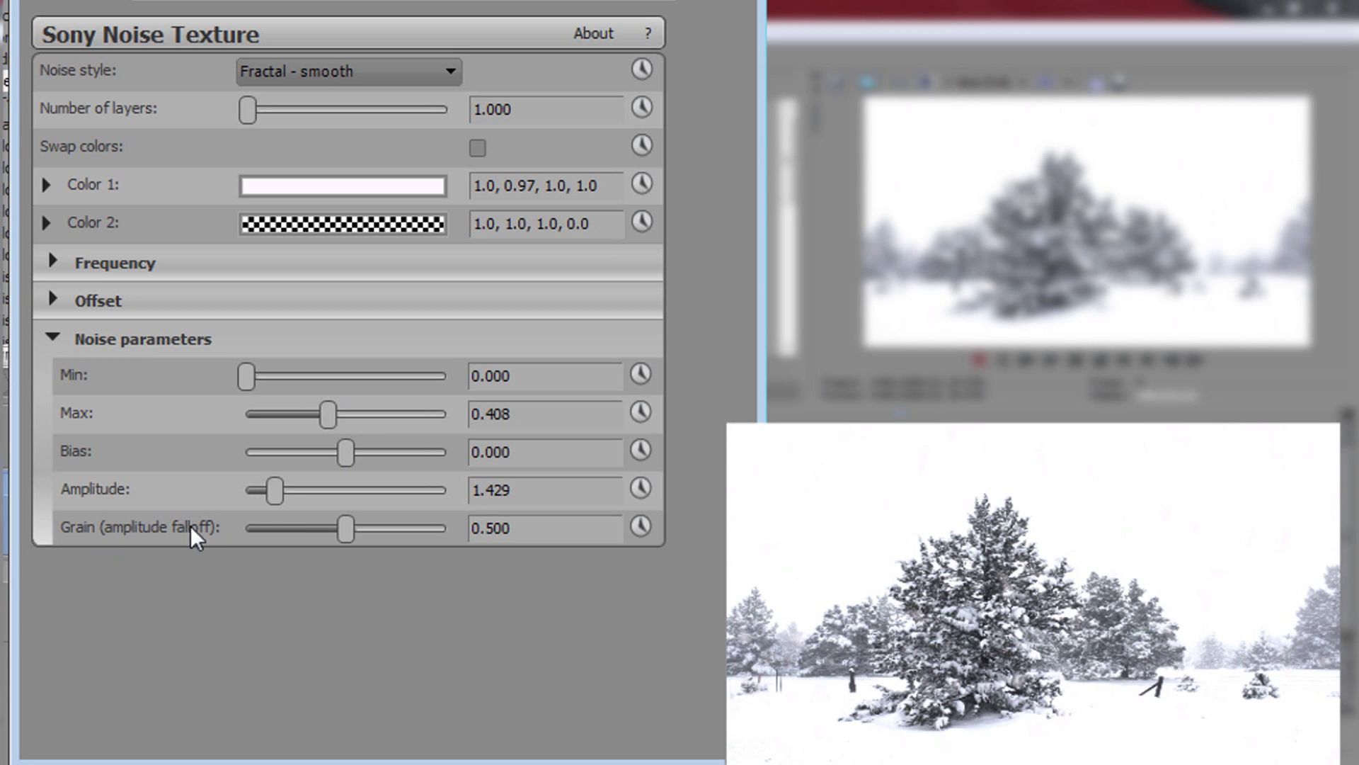
left_click(51, 340)
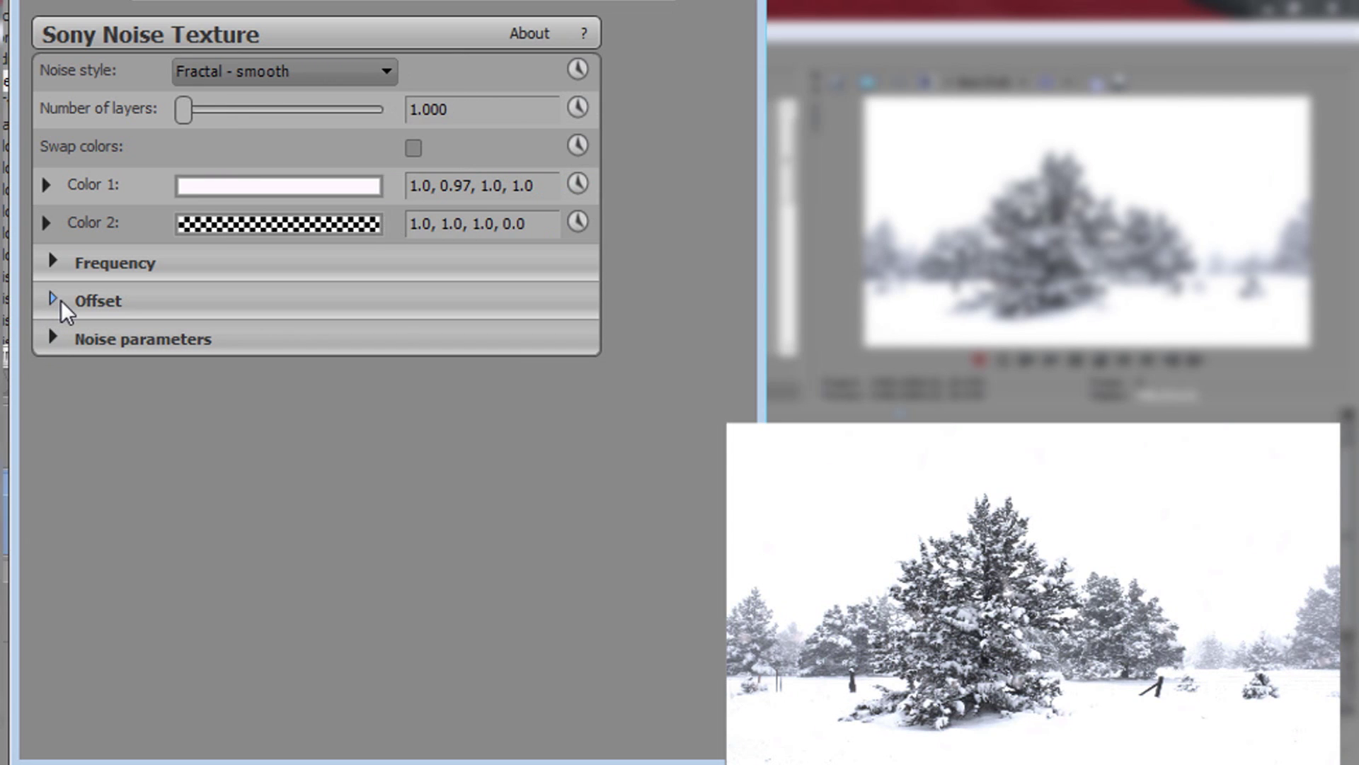
Animate the noise texture's Y offset from 0.000 at the start to -3.163 at 00:00:10.00, and close its settings
left_click(56, 299)
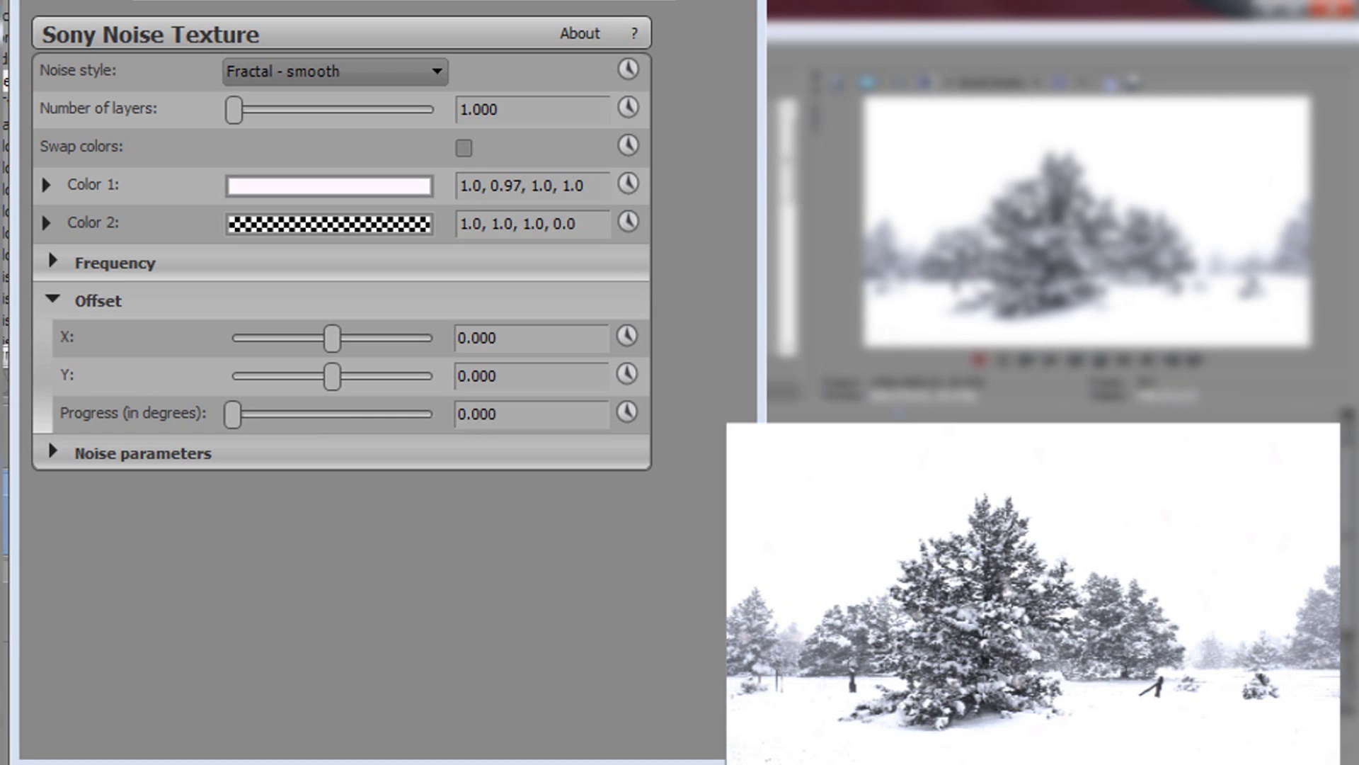
left_click(633, 378)
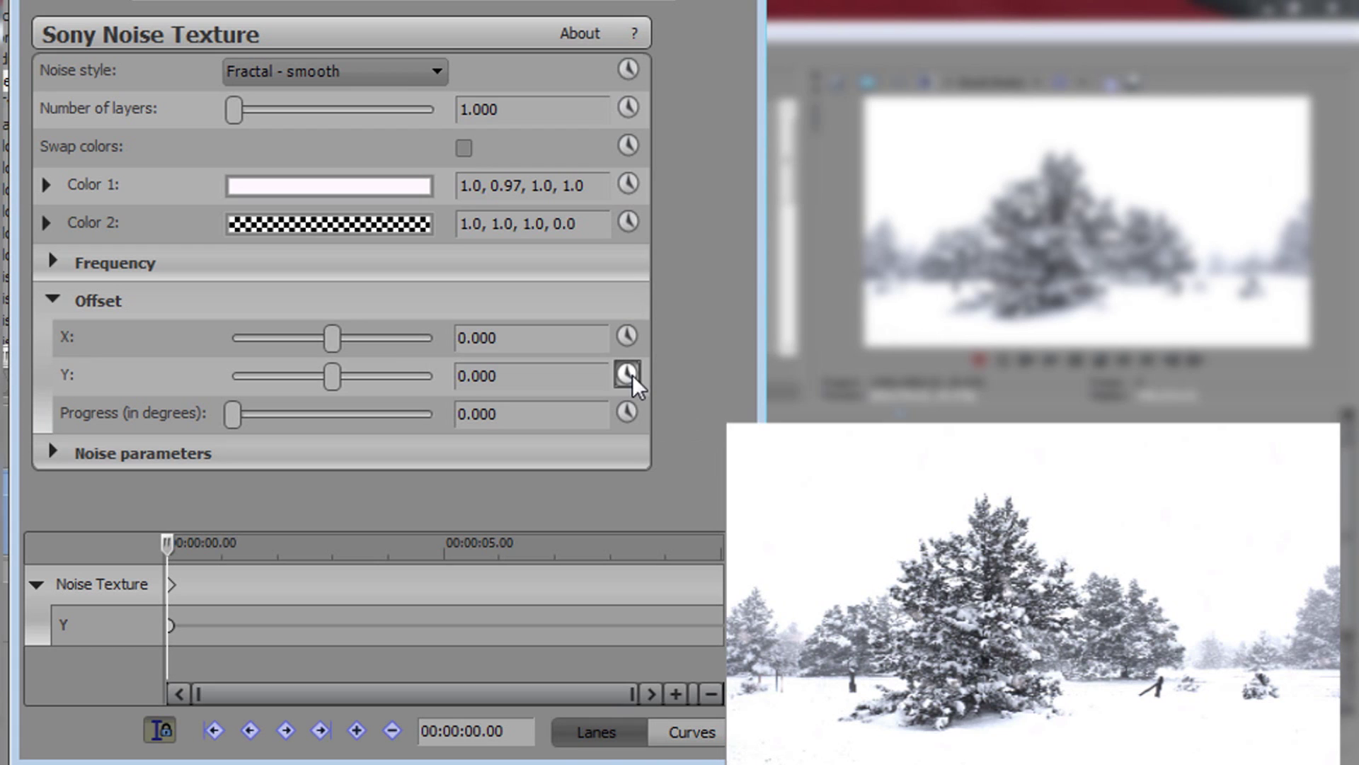
left_click(161, 731)
left_click_drag(199, 556, 721, 566)
left_click(719, 616)
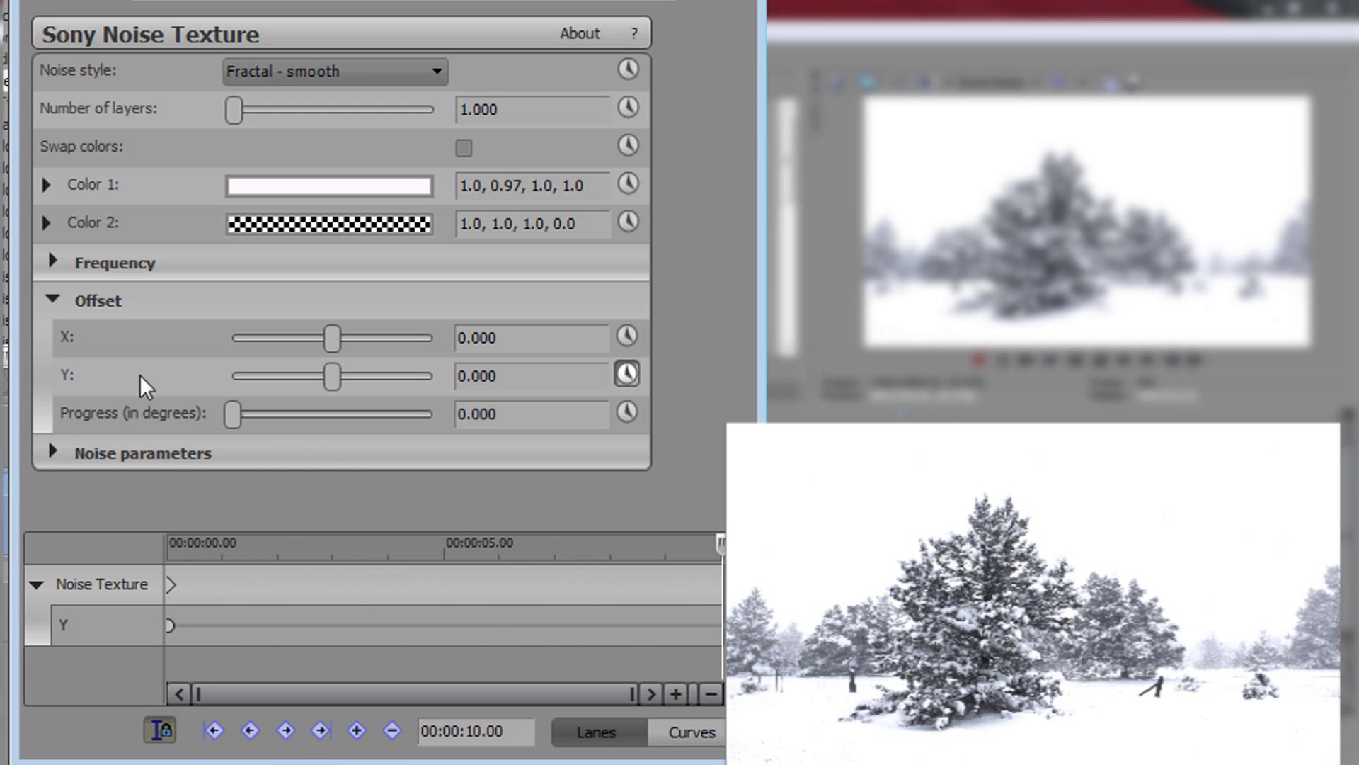
left_click(330, 381)
left_click_drag(331, 381, 272, 386)
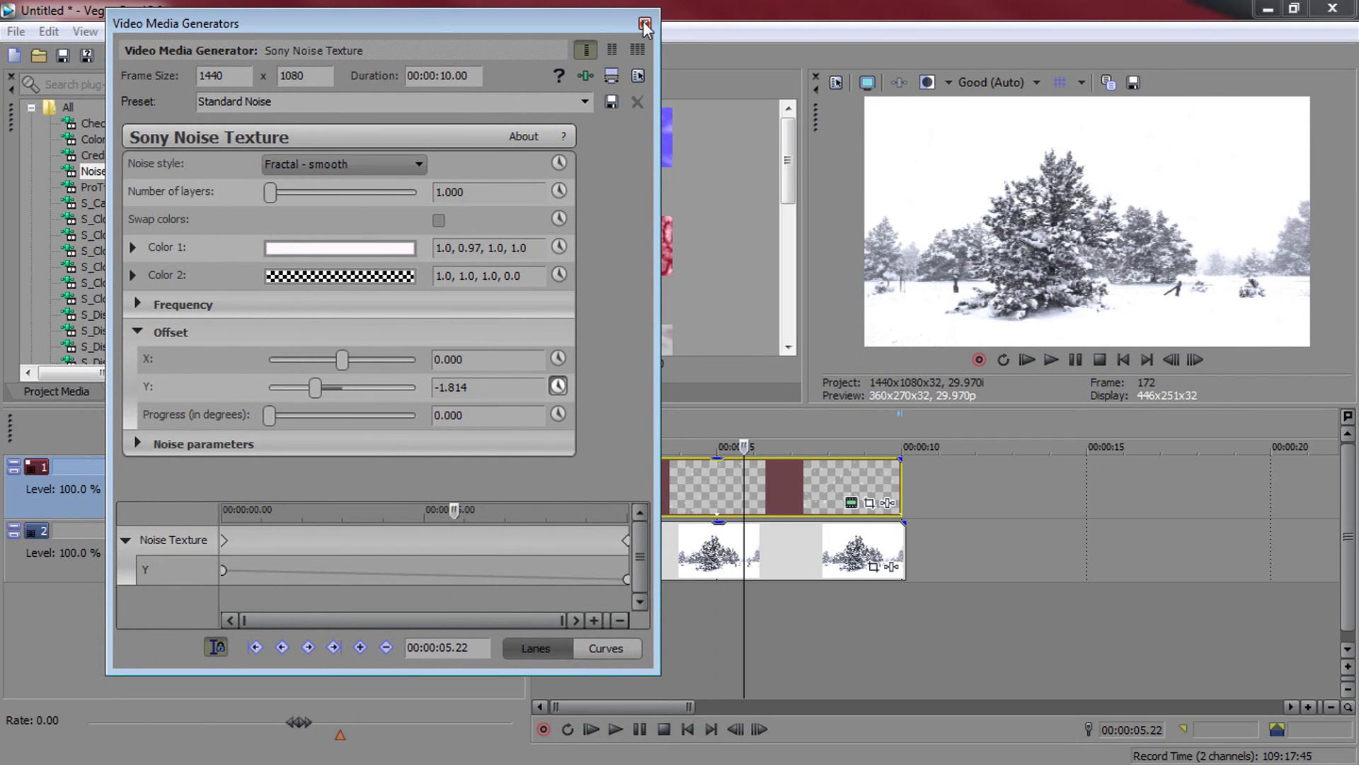
left_click(645, 24)
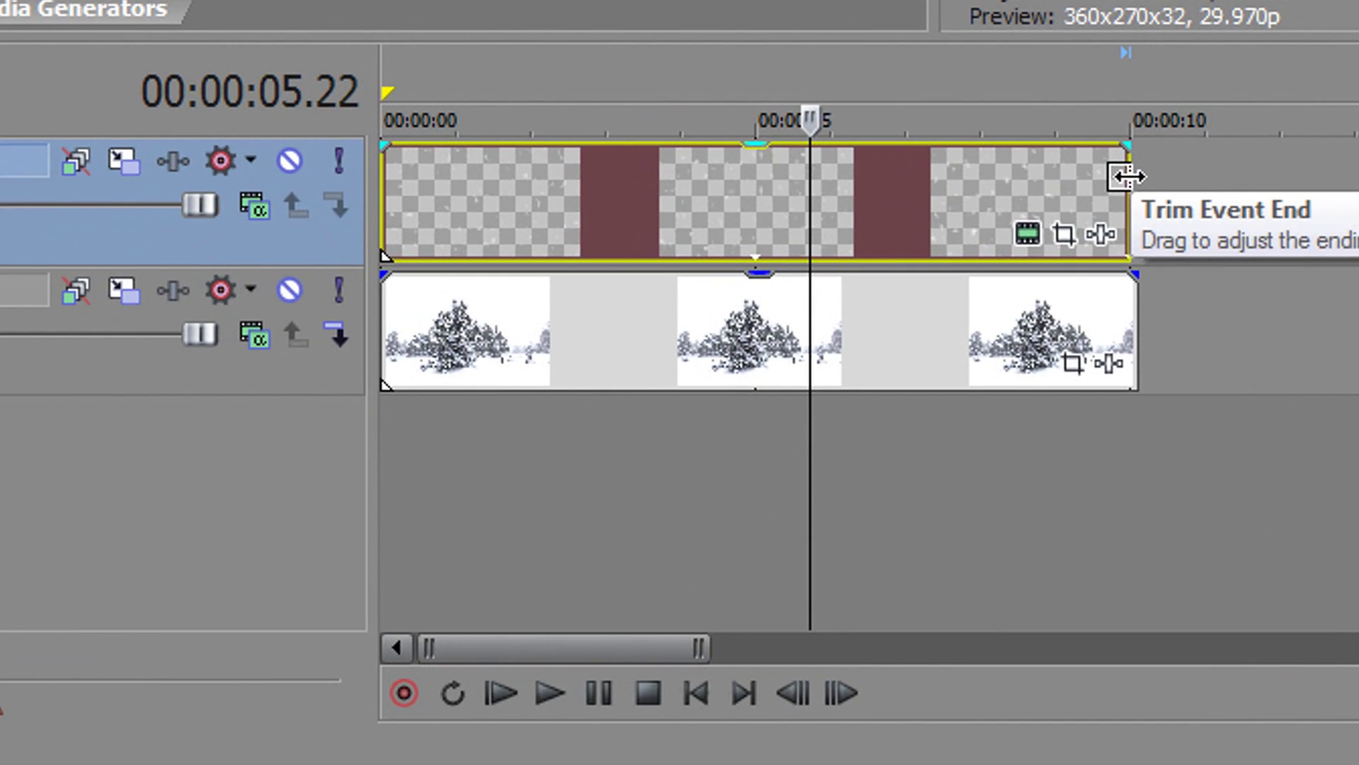
Try compressing the noise texture event to about 5 seconds, play it from the start, and restore its 10-second length
left_click_drag(1105, 201, 755, 188)
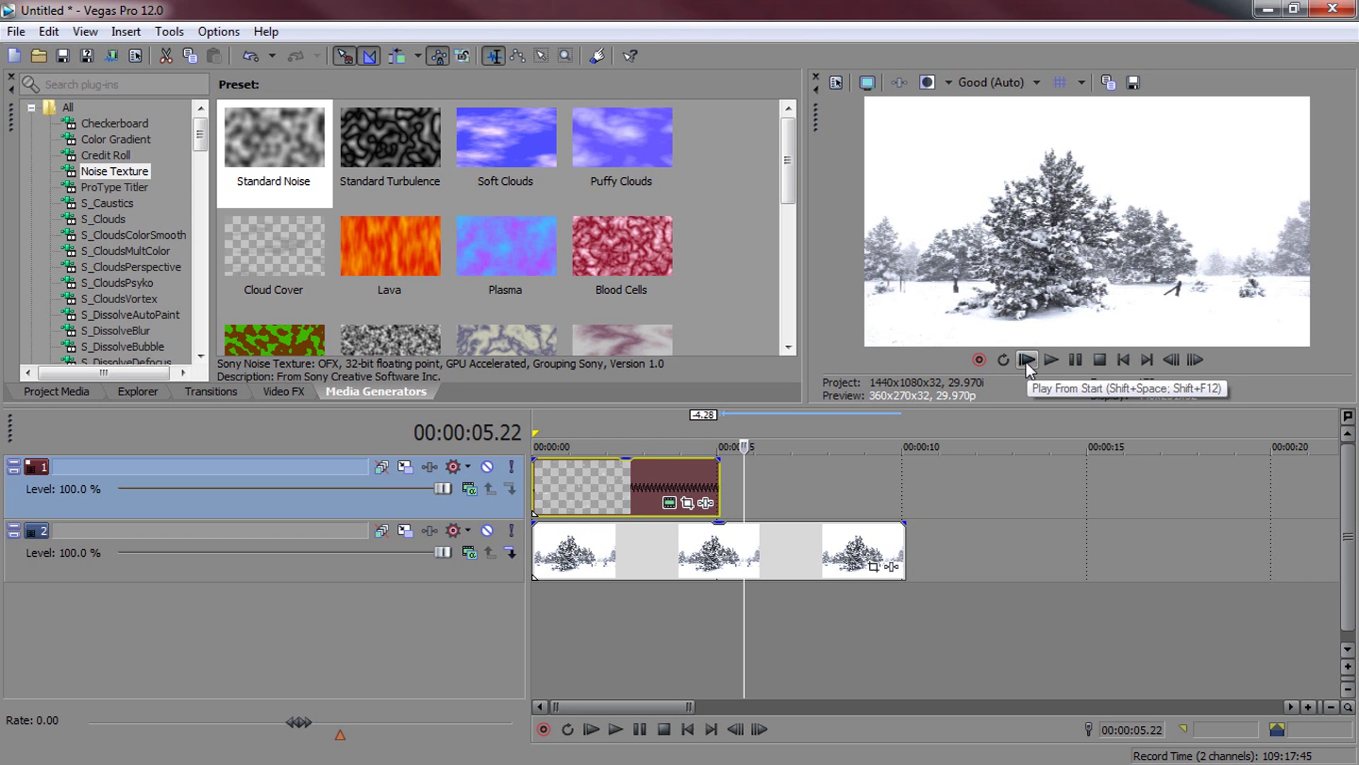
left_click(1027, 360)
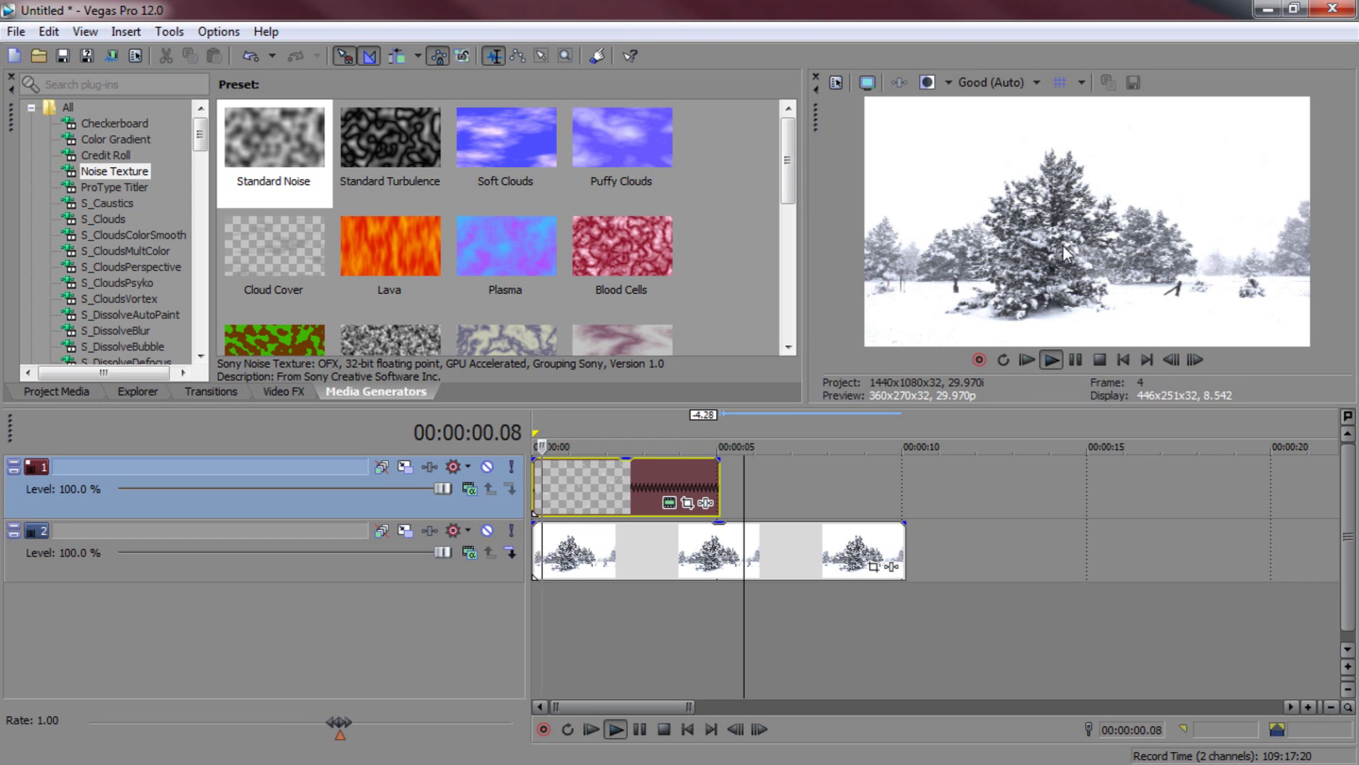
left_click(1076, 360)
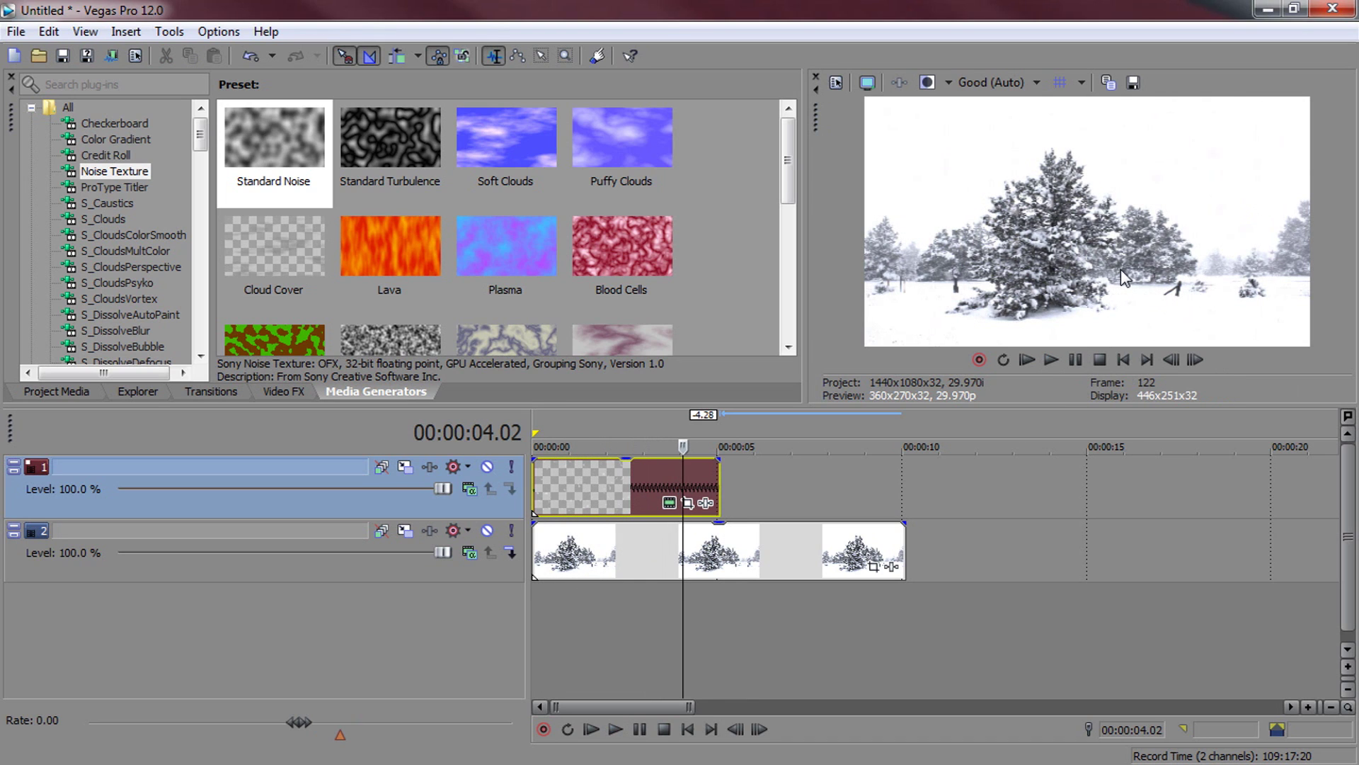
left_click_drag(719, 489, 901, 489)
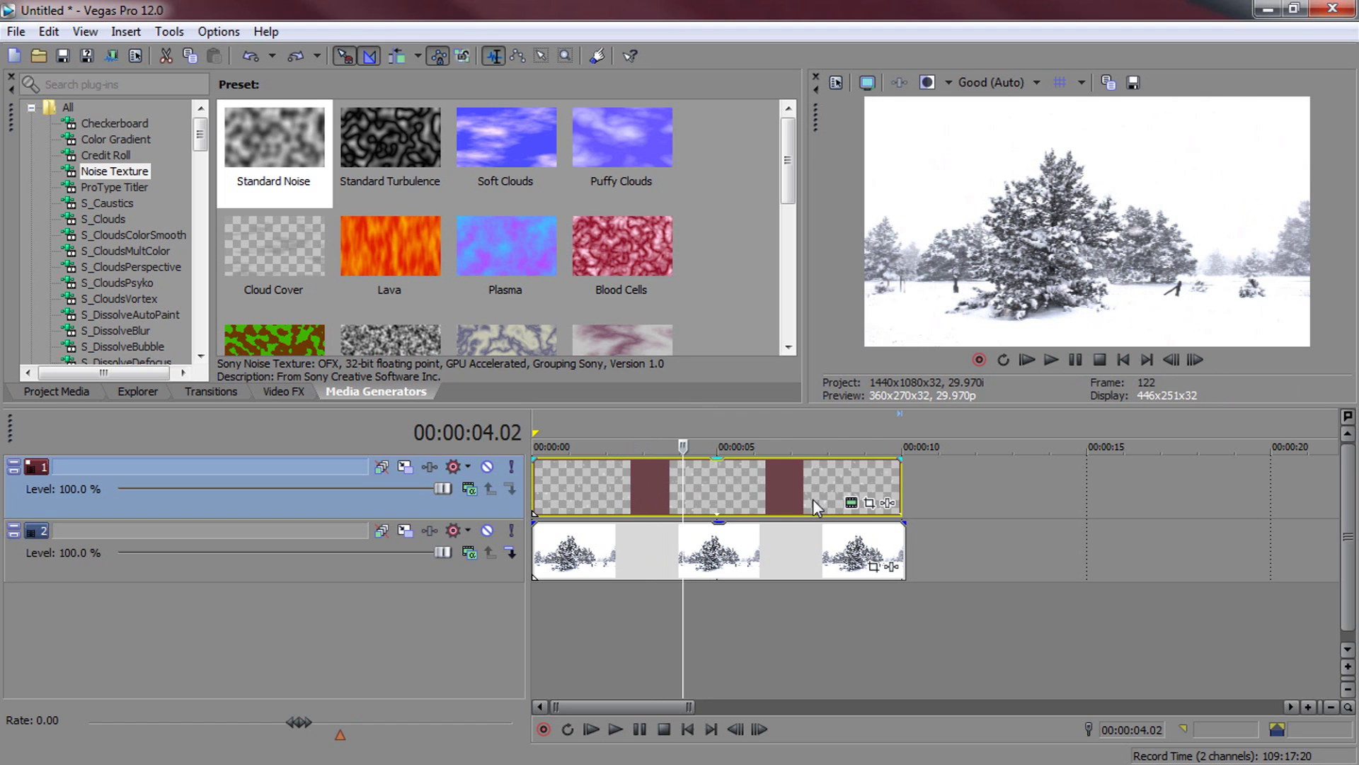
Reopen the noise texture's settings and animate its X offset from 0.000 at the start to 3.095 at 00:00:04.18
left_click(853, 504)
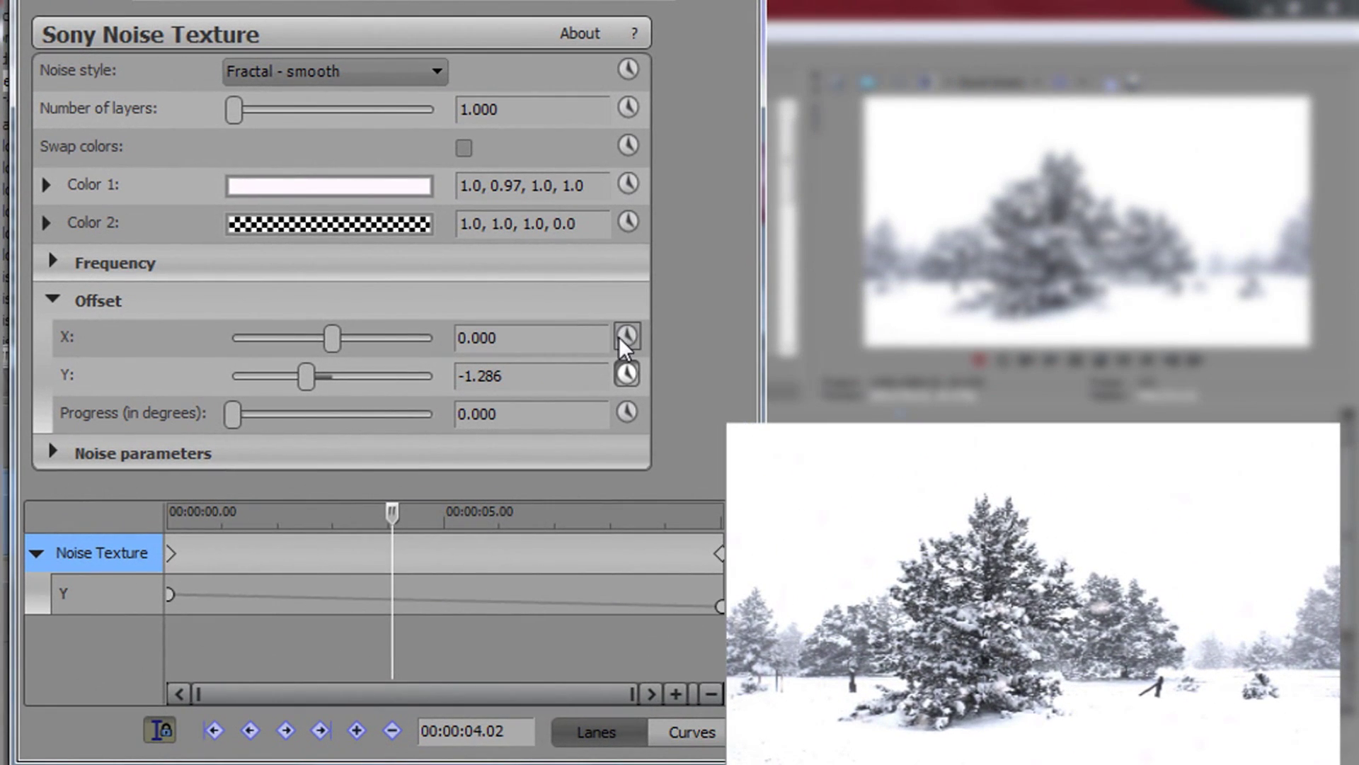
left_click(623, 338)
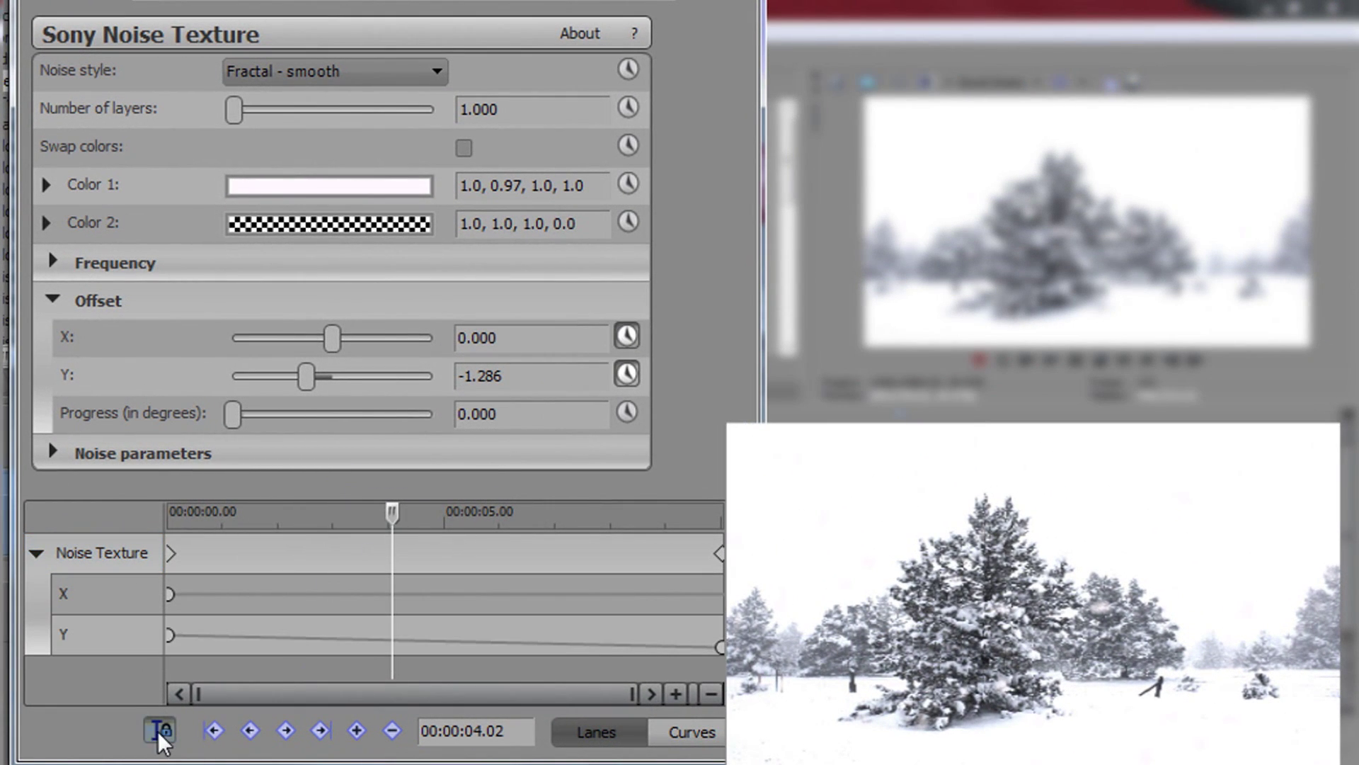
left_click(397, 512)
left_click_drag(398, 519, 425, 527)
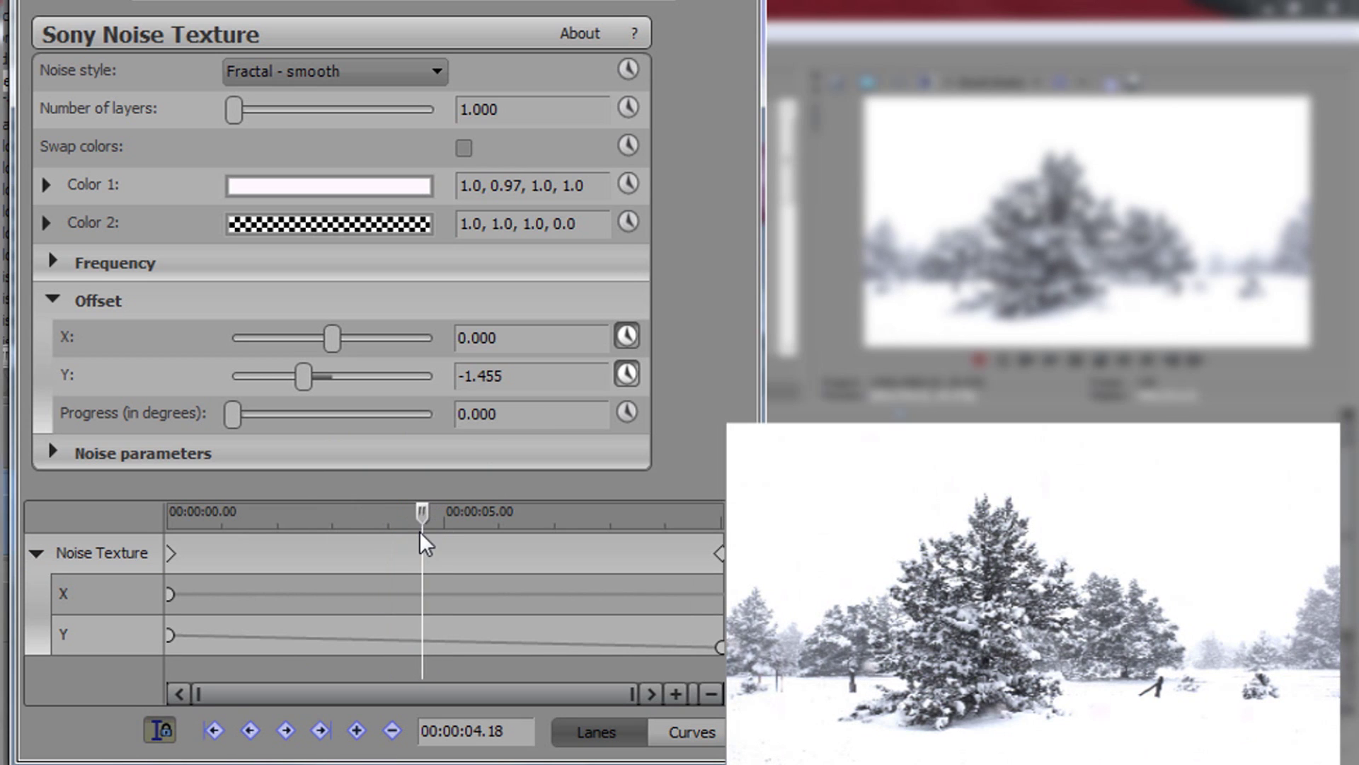
left_click_drag(333, 340, 408, 349)
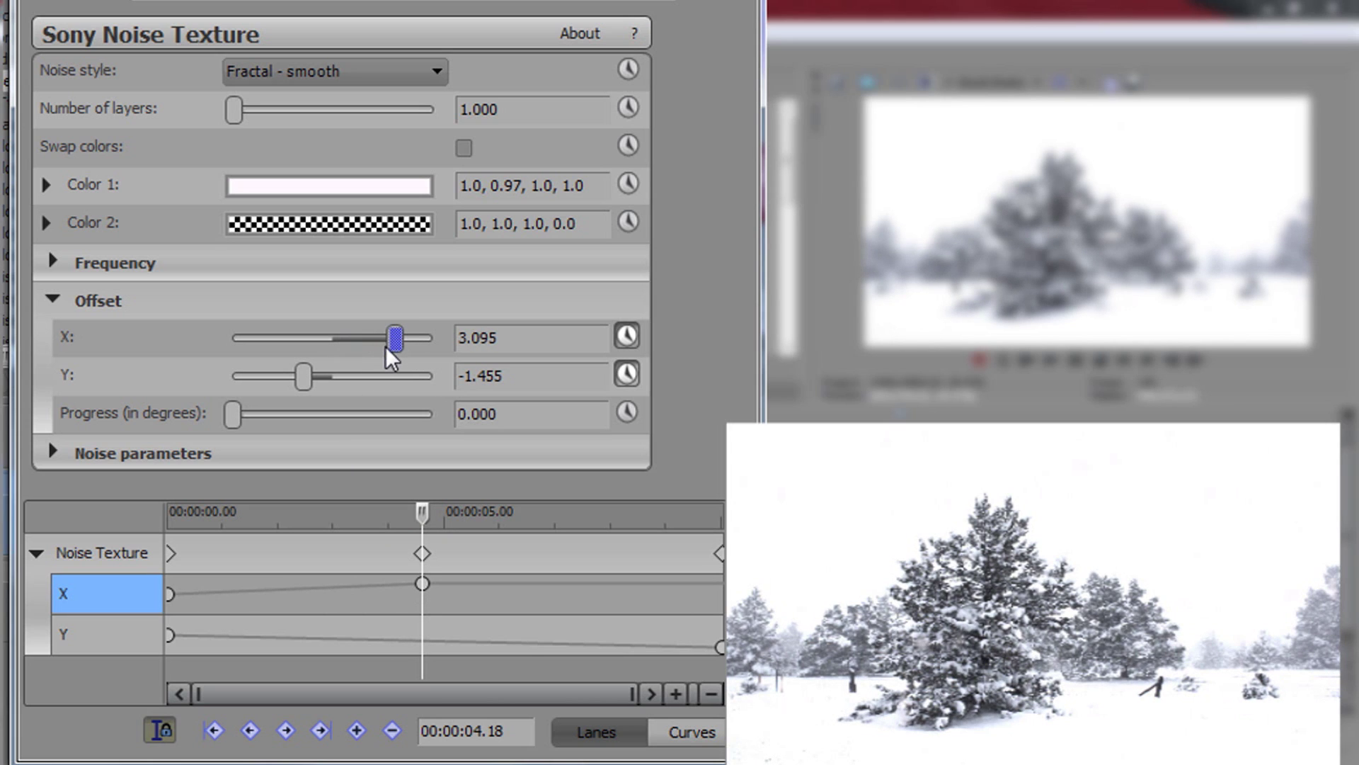
left_click_drag(395, 339, 395, 338)
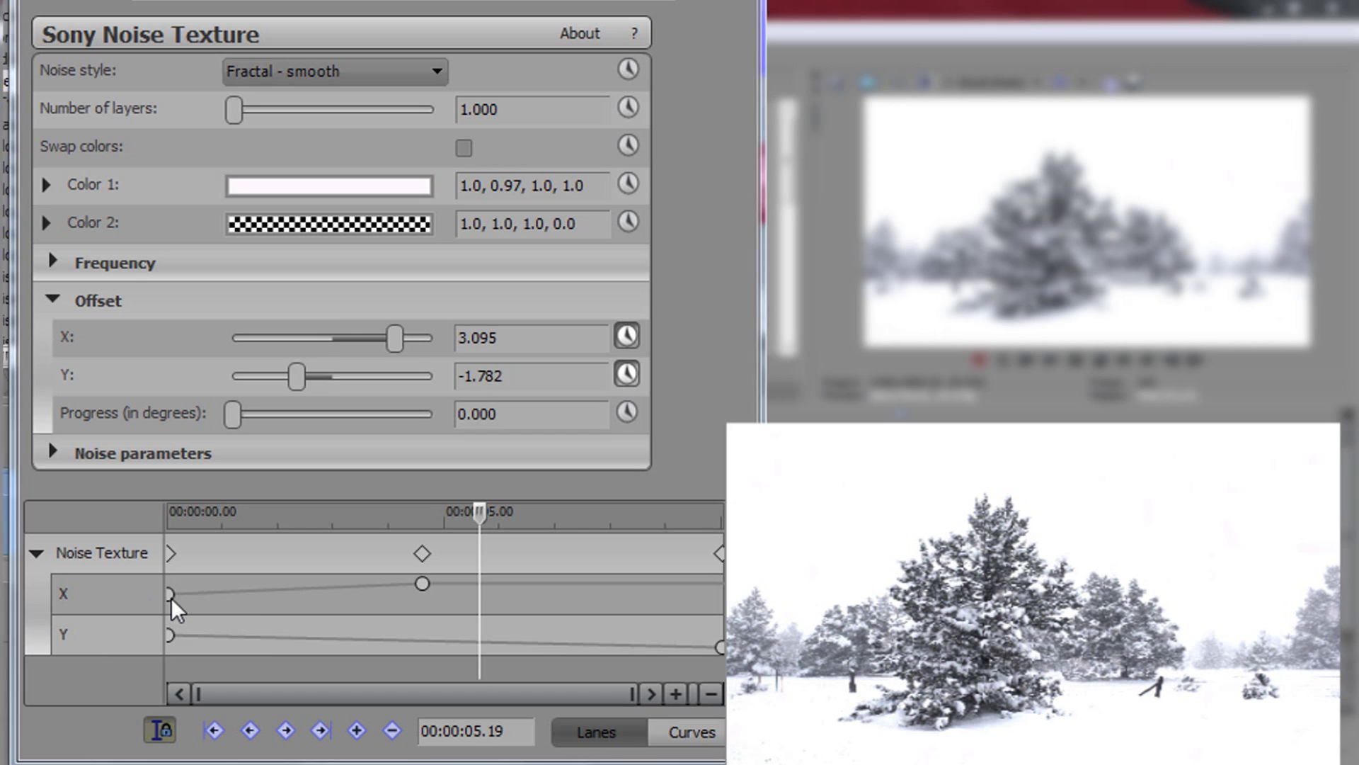
Change both X offset keyframes to Smooth Fade and play back the motion
left_click(172, 598)
left_click(170, 597)
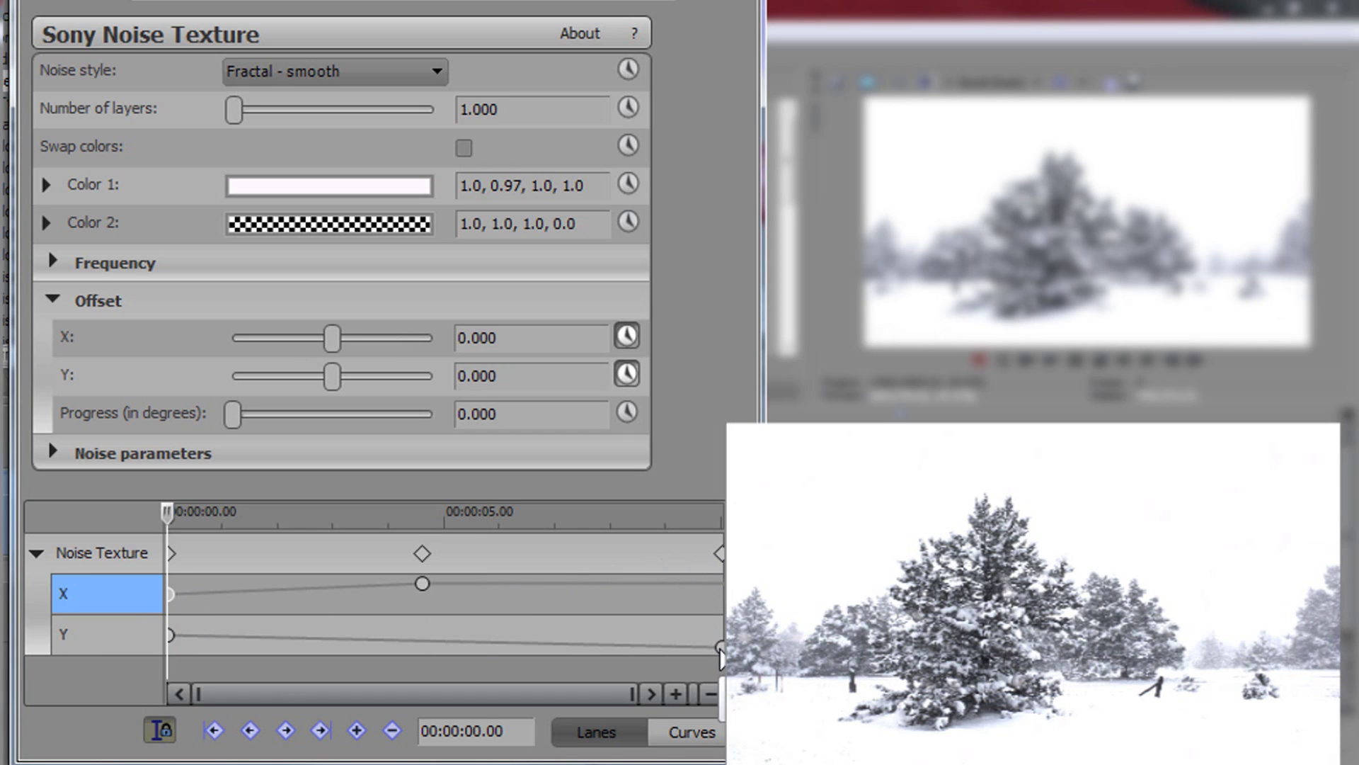
right_click(594, 610)
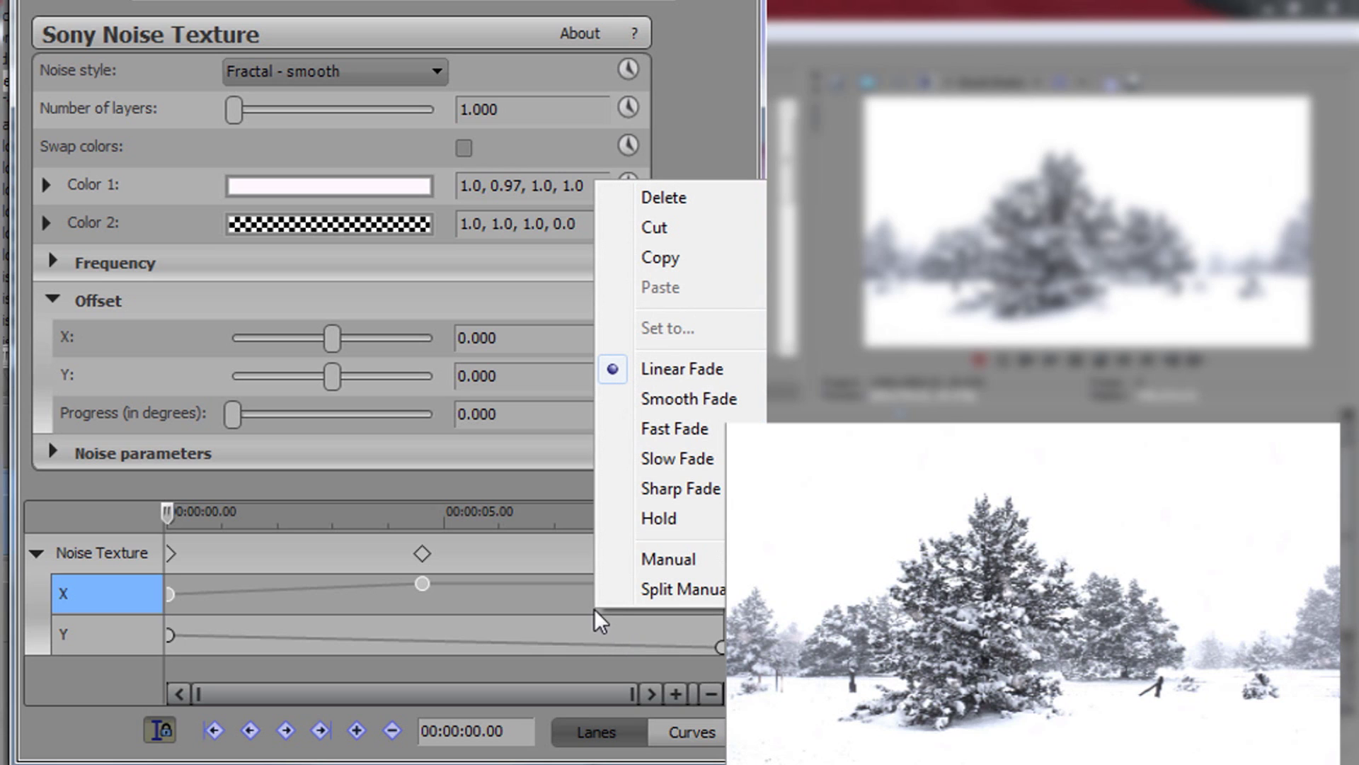
left_click(715, 401)
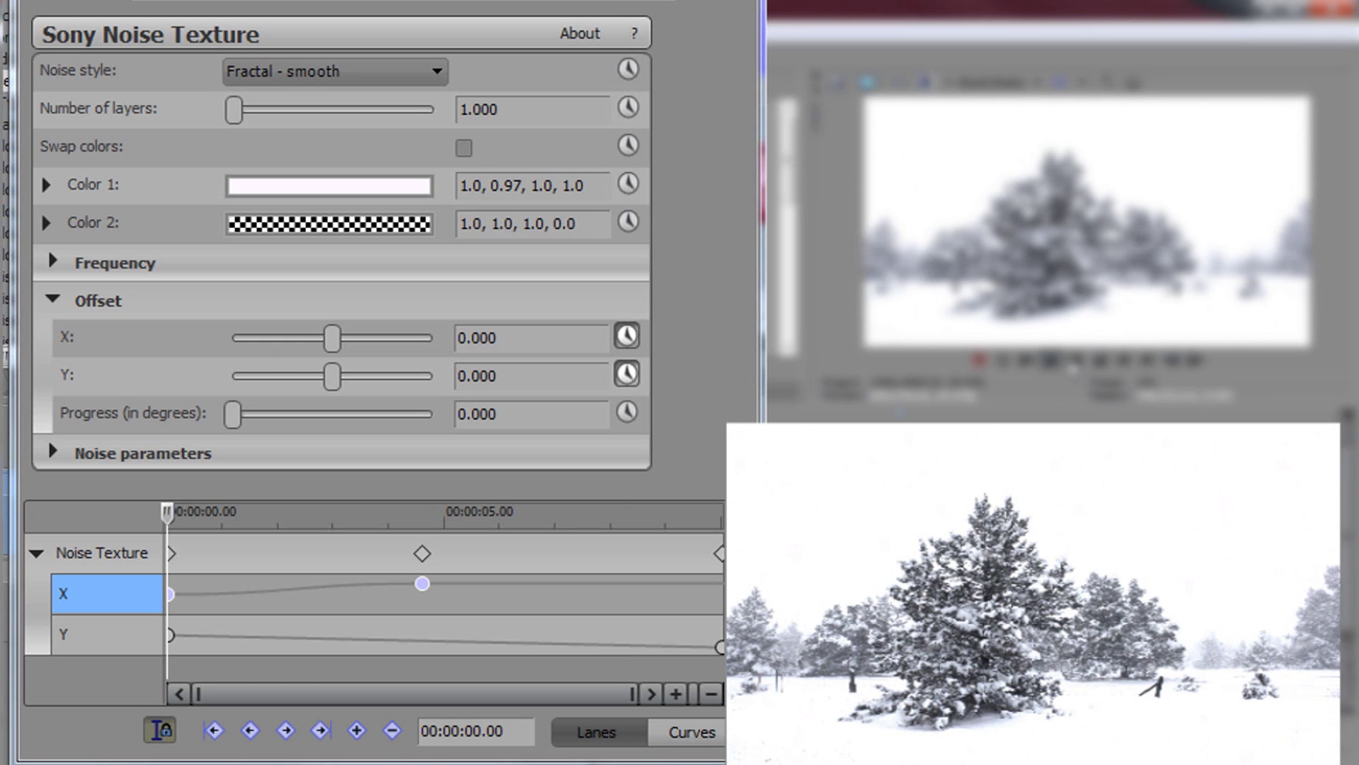
left_click(984, 632)
left_click(303, 461)
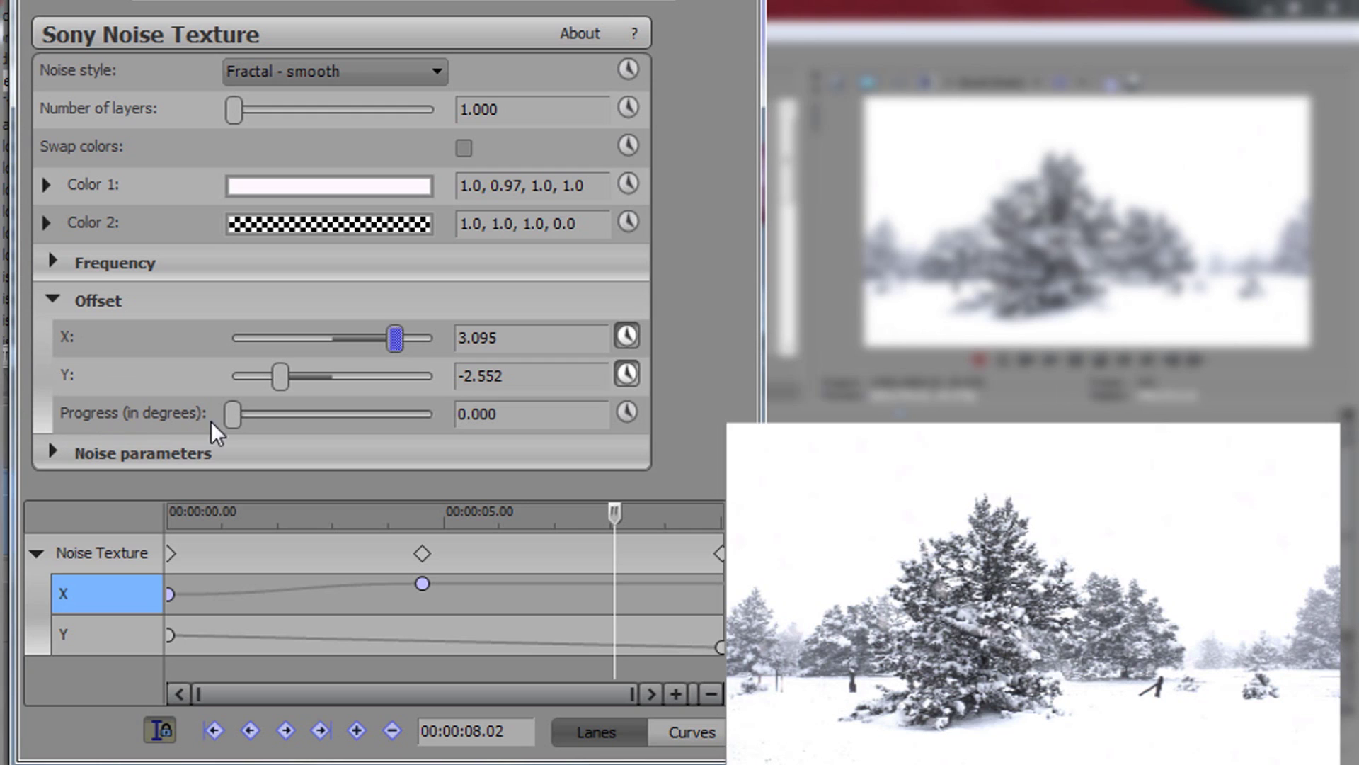
Animate the offset's Progress (in degrees) and set it to 4.014 at 00:00:10.00
left_click(627, 412)
left_click_drag(623, 520, 721, 517)
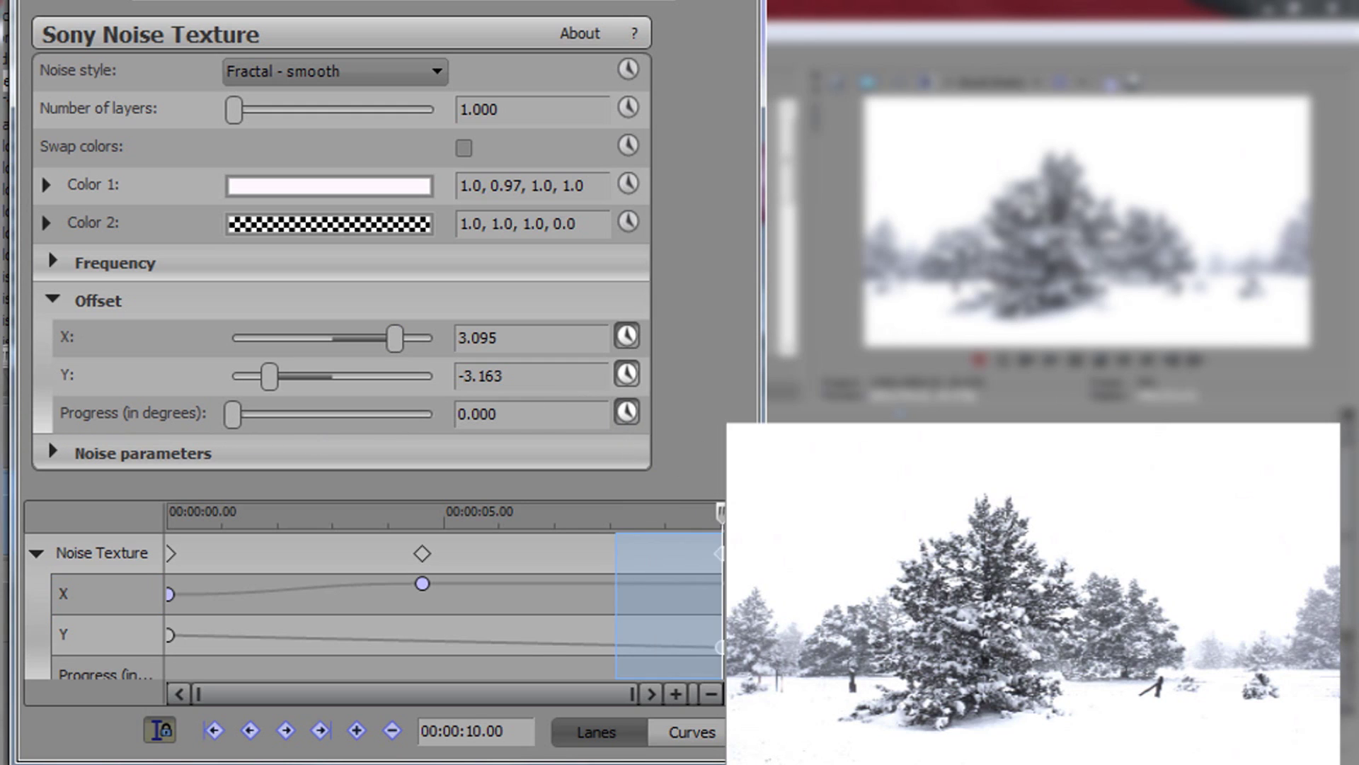
left_click_drag(234, 423, 315, 425)
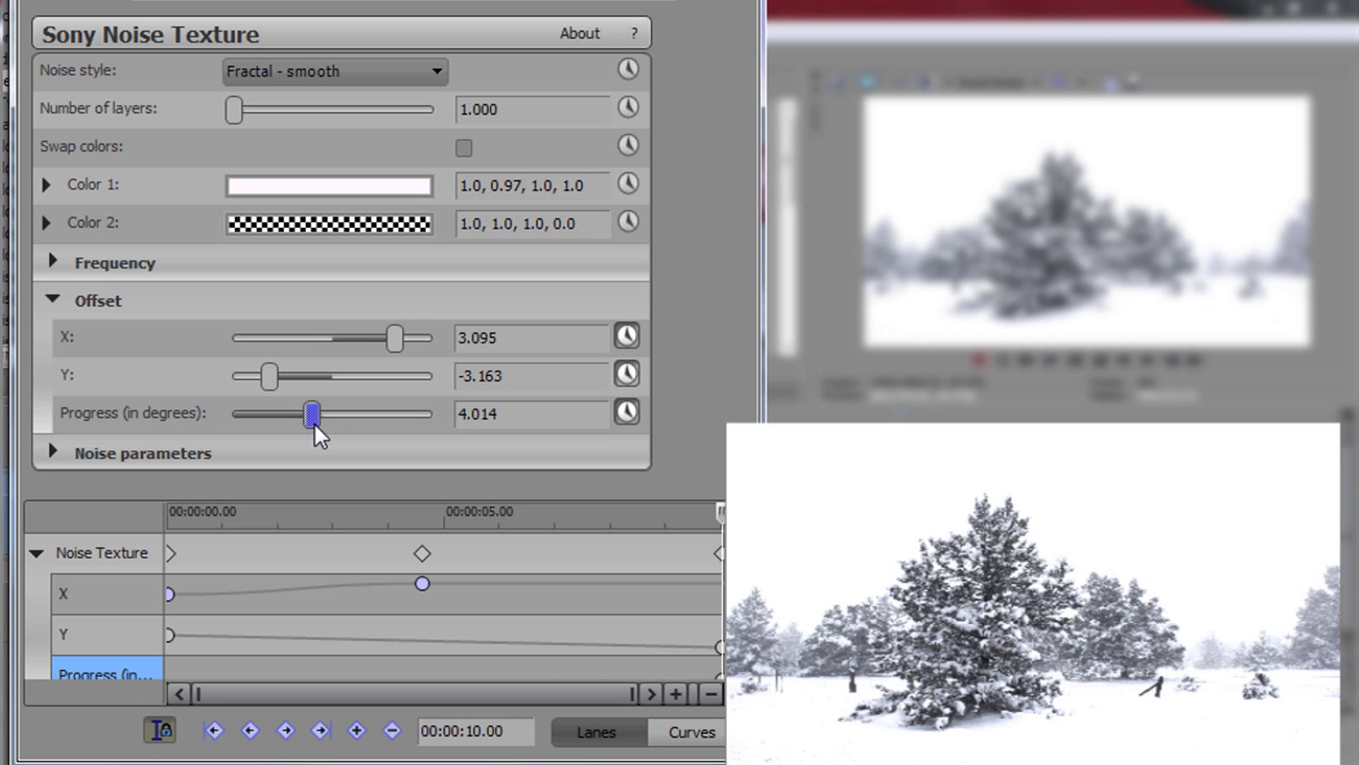
left_click_drag(315, 423, 316, 423)
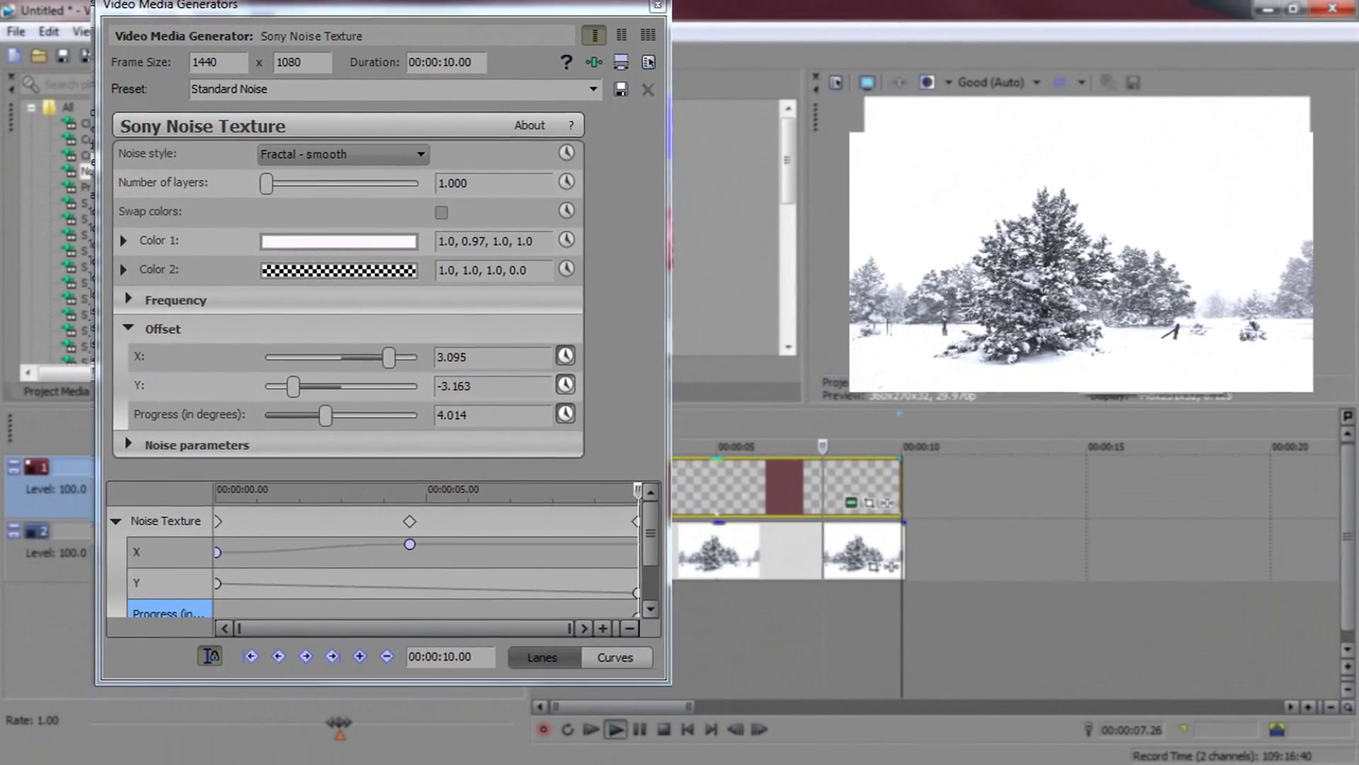
Save the noise texture settings as a preset named "snow", close the settings and select it among the Noise Texture presets
left_click(289, 100)
type("sn")
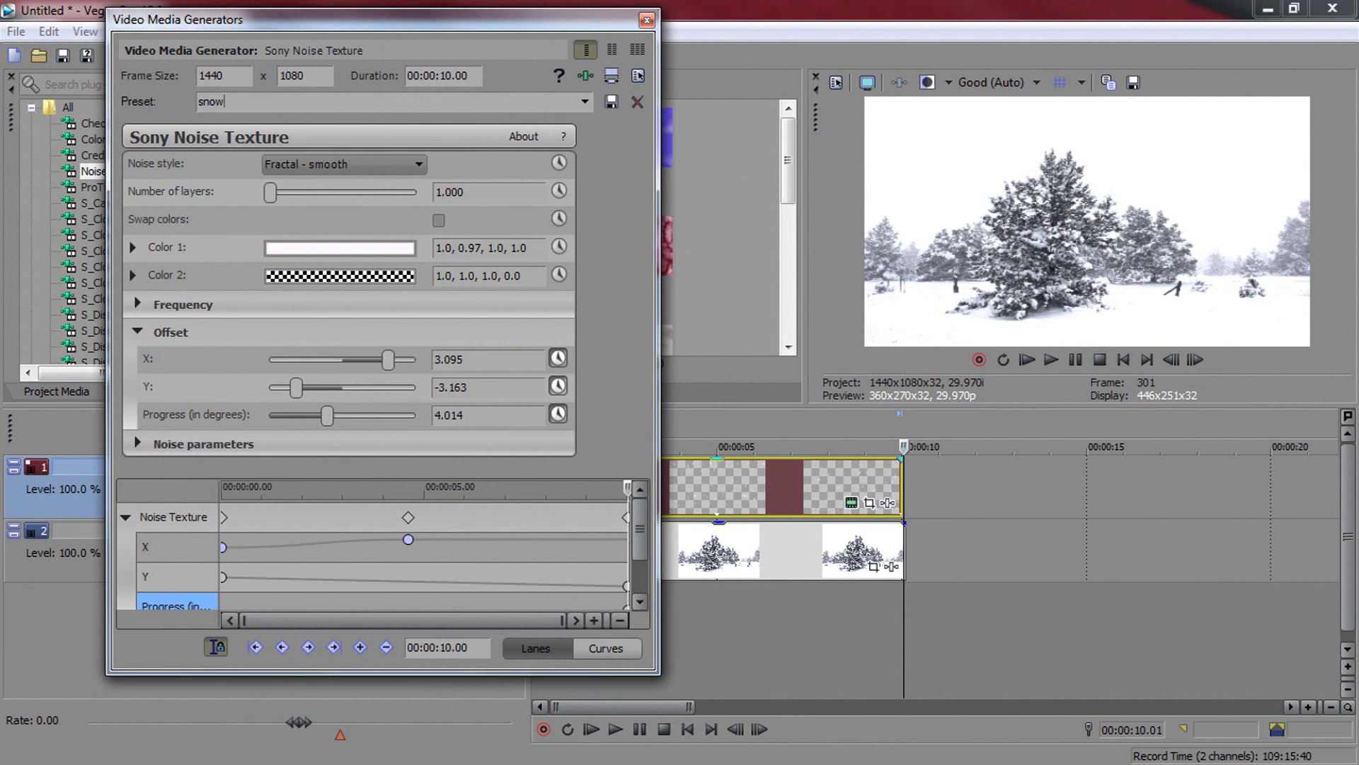
type("ow")
left_click(611, 101)
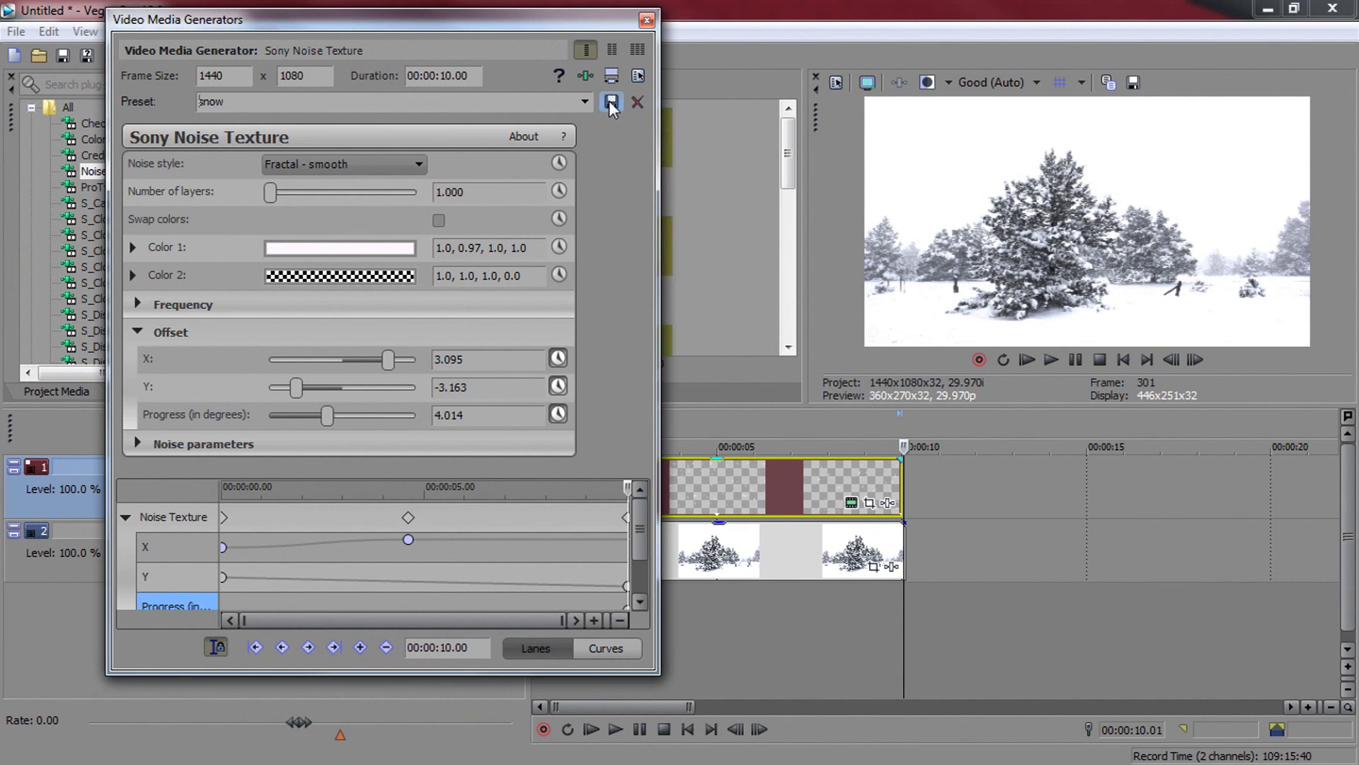
left_click(646, 20)
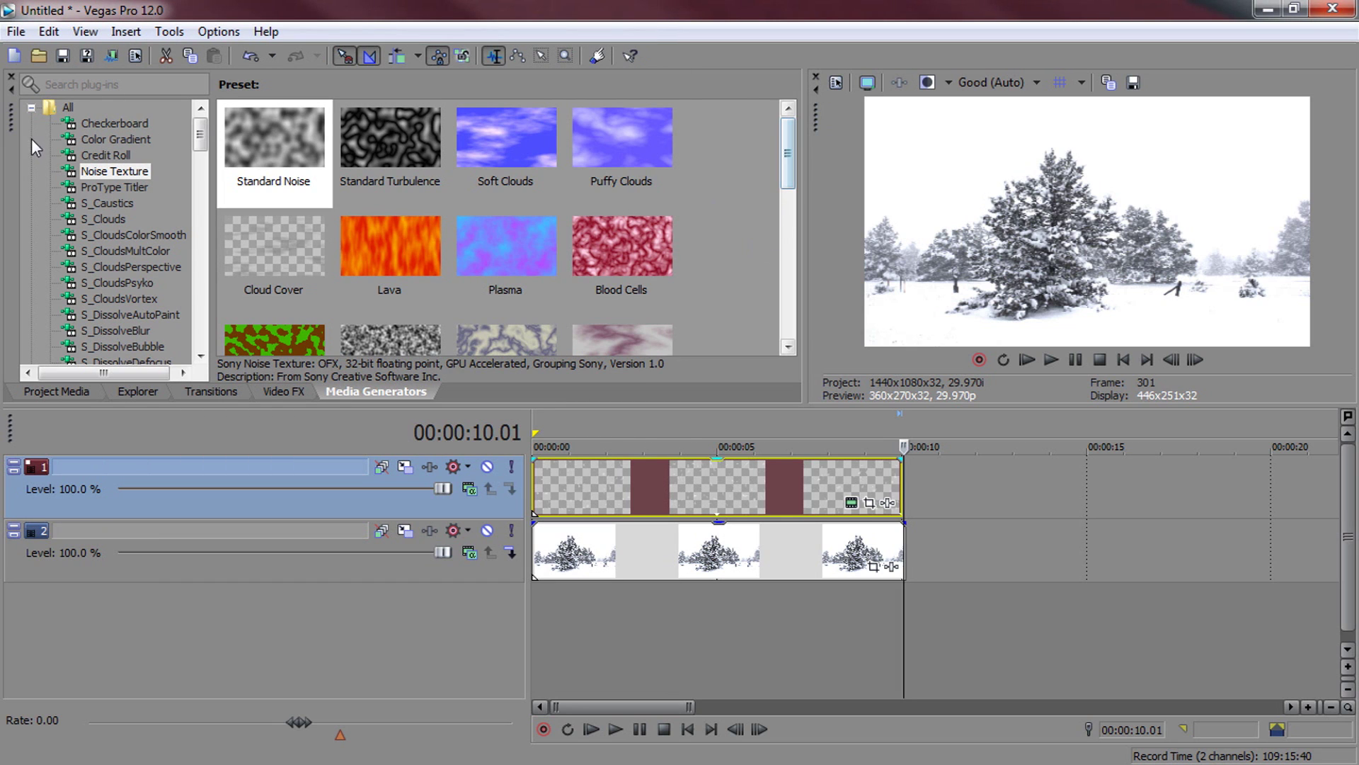
left_click_drag(785, 161, 786, 310)
left_click(278, 256)
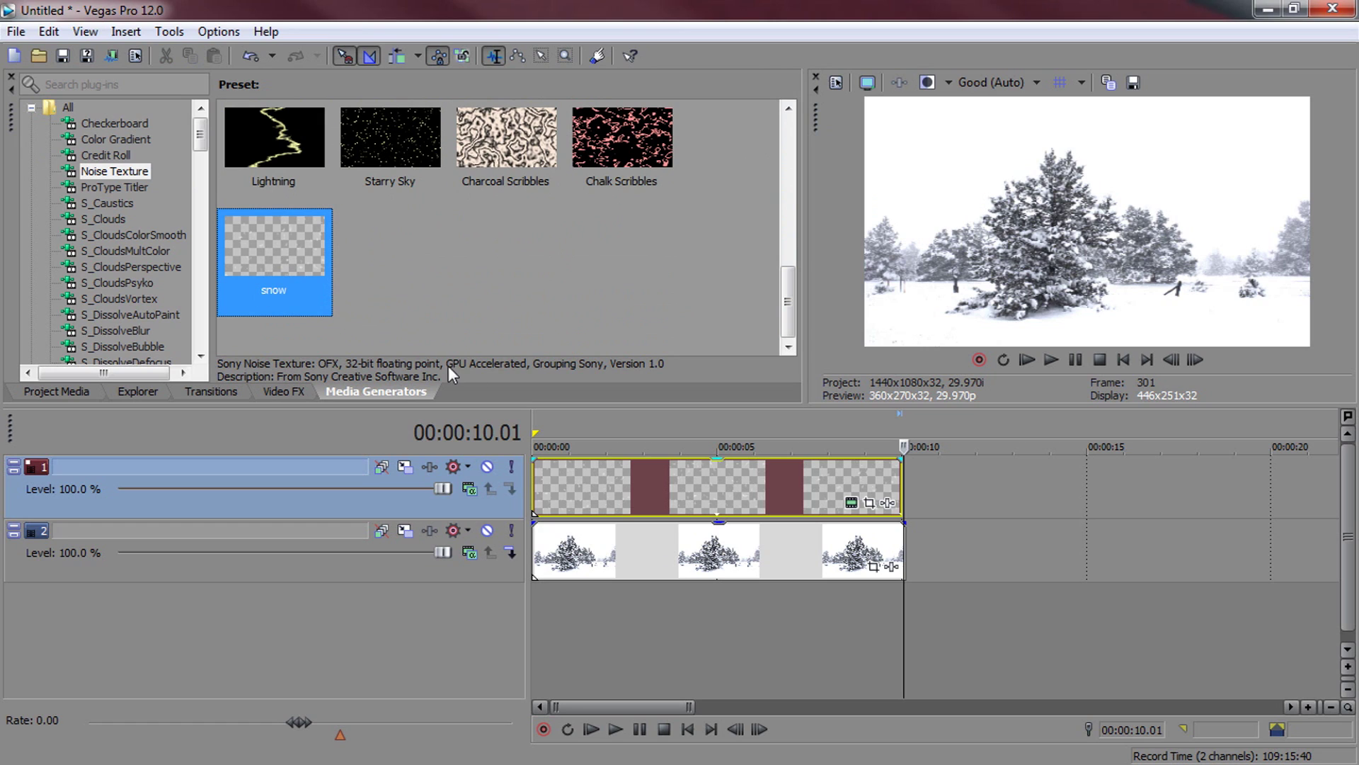
Review the snow animation by scrubbing and playing the timeline from the start, and return the cursor to 00:00:00.00
left_click(652, 497)
left_click_drag(653, 511, 802, 511)
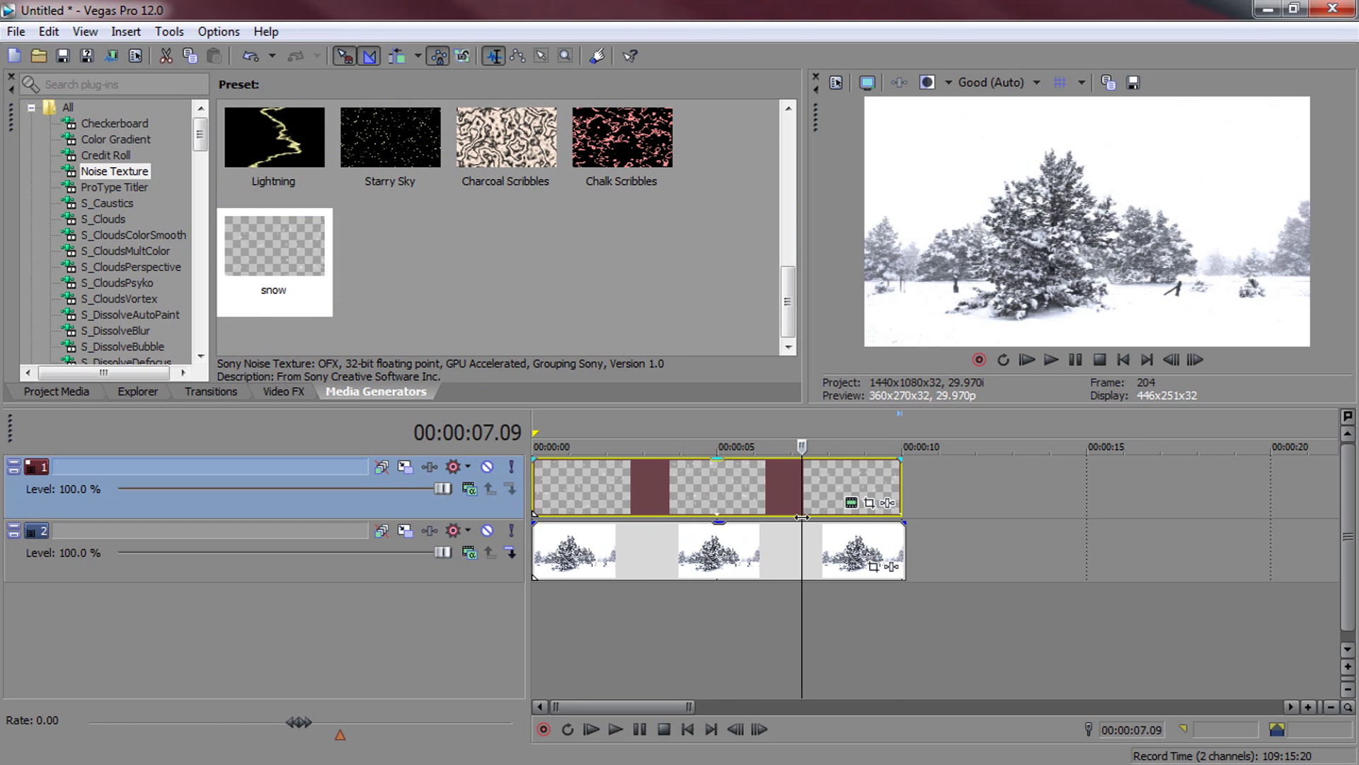
left_click(1027, 360)
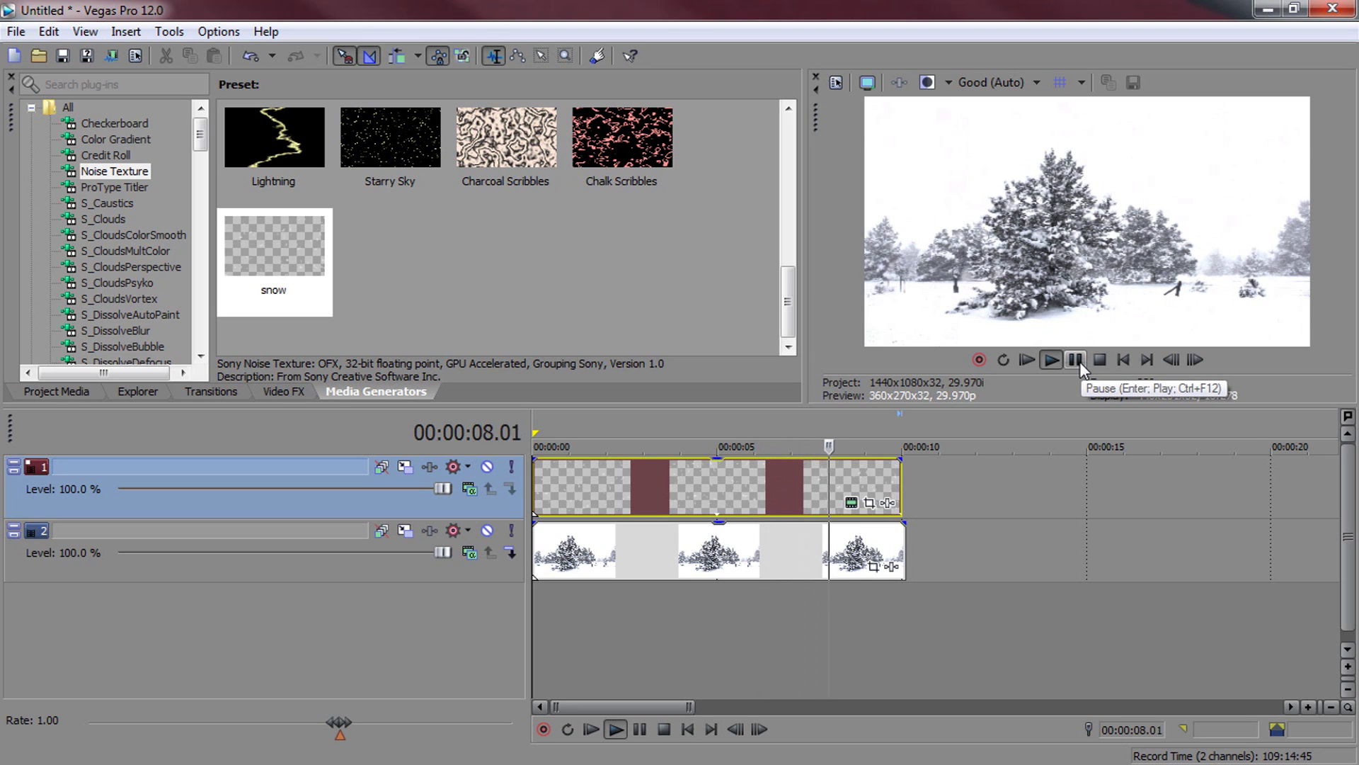
left_click(606, 623)
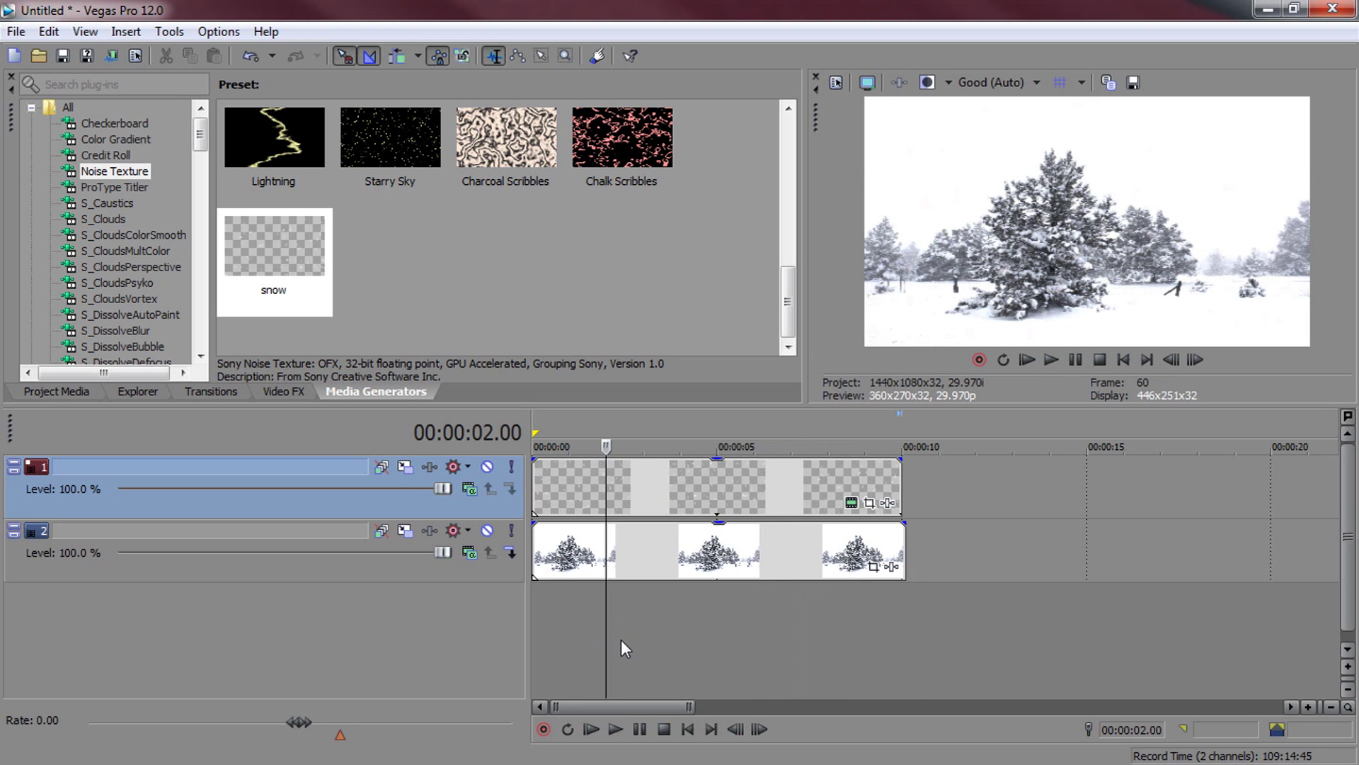
left_click(600, 647)
left_click_drag(606, 649, 527, 673)
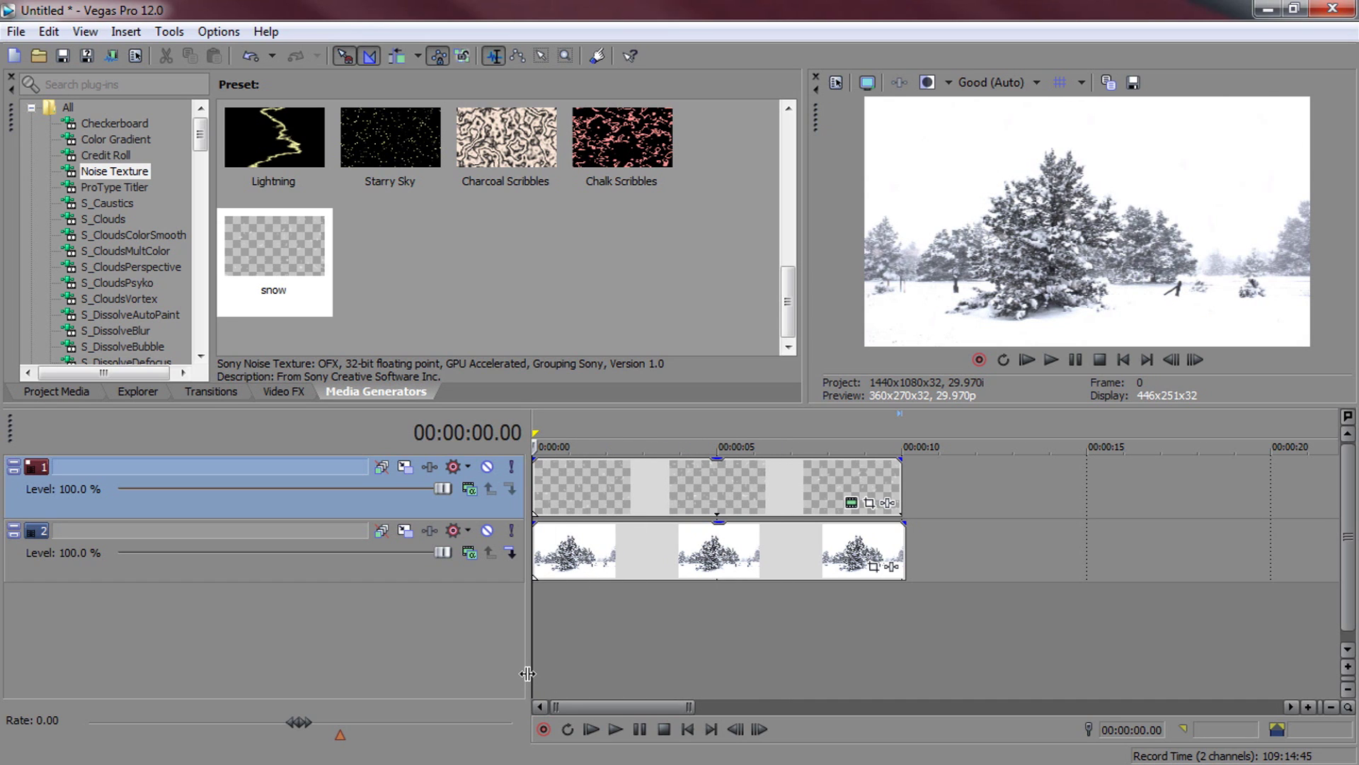